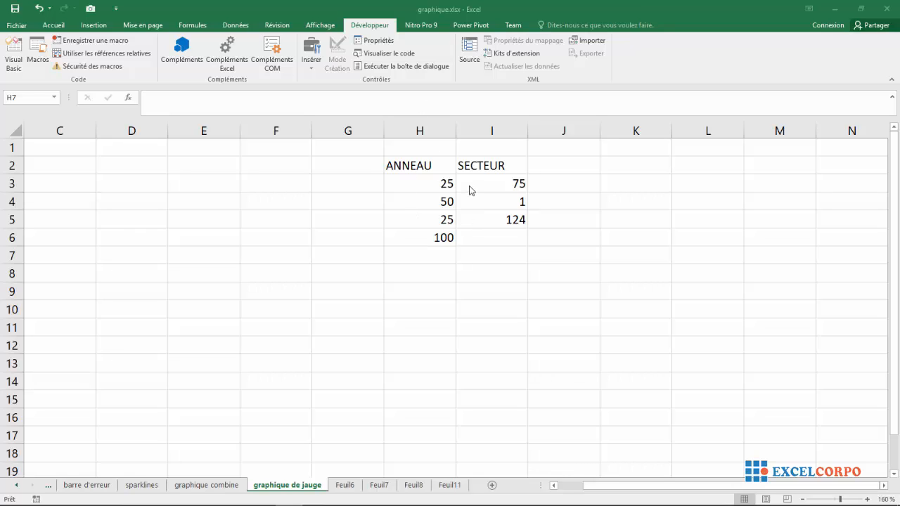
pyautogui.click(418, 129)
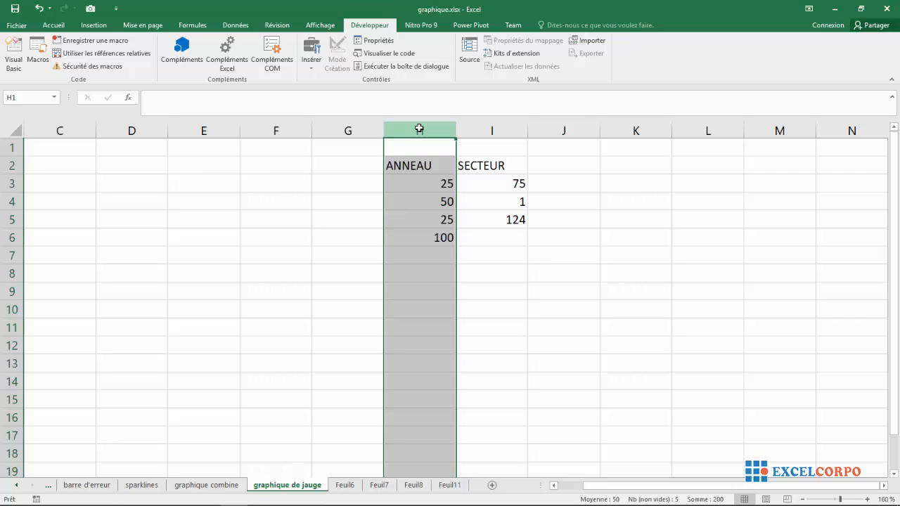
pyautogui.click(483, 128)
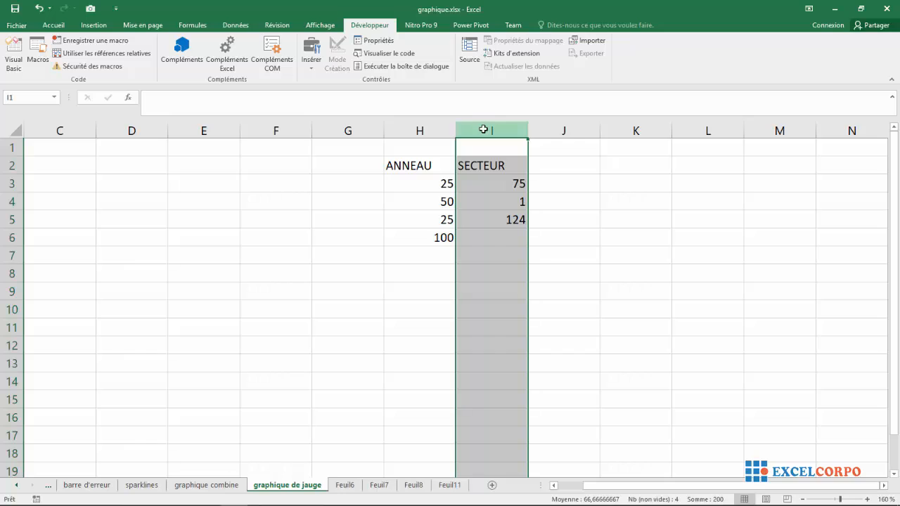
pyautogui.click(418, 197)
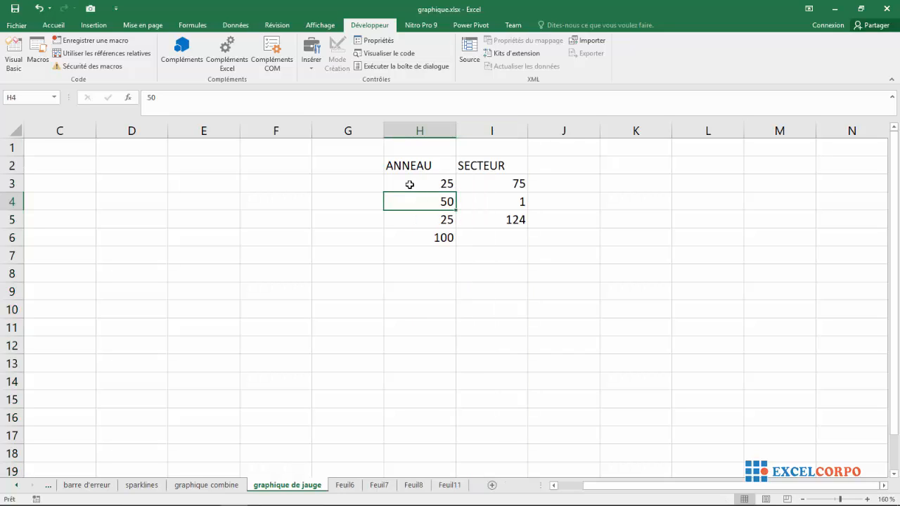
# Step: Start a custom combination chart from the ANNEAU and SECTEUR data in H2:I6
pyautogui.moveTo(412, 166); pyautogui.dragTo(500, 231)
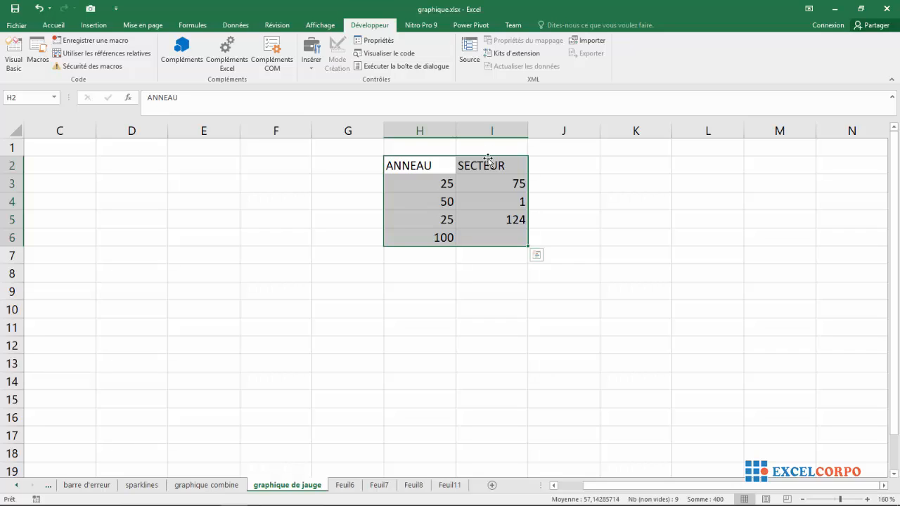
pyautogui.click(23, 27)
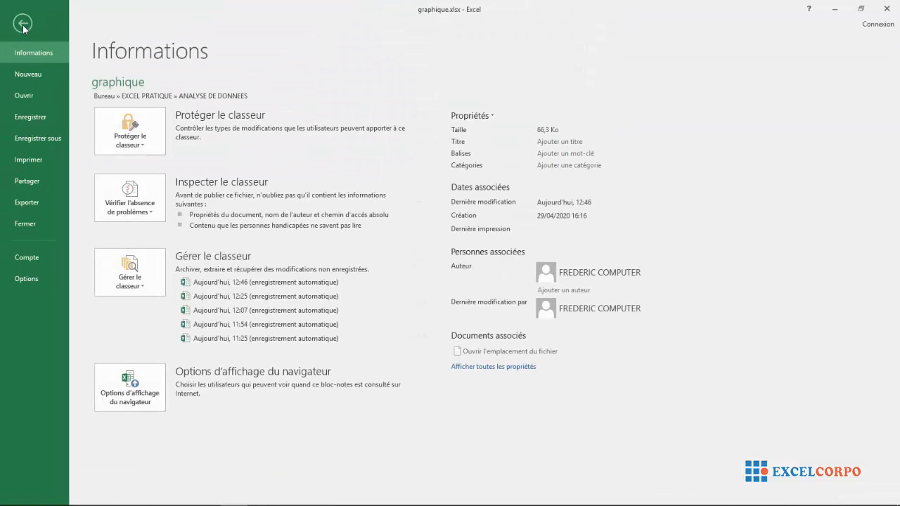
pyautogui.click(26, 24)
pyautogui.click(56, 26)
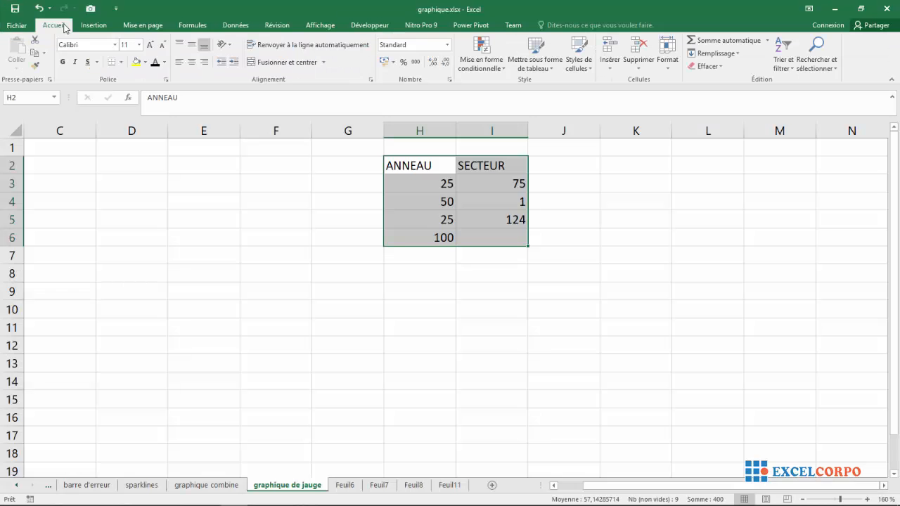
pyautogui.click(90, 26)
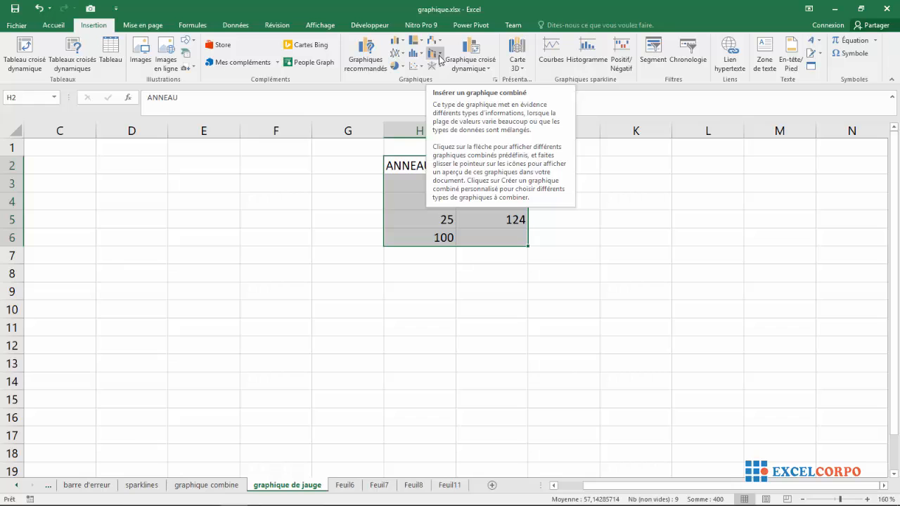
pyautogui.click(437, 56)
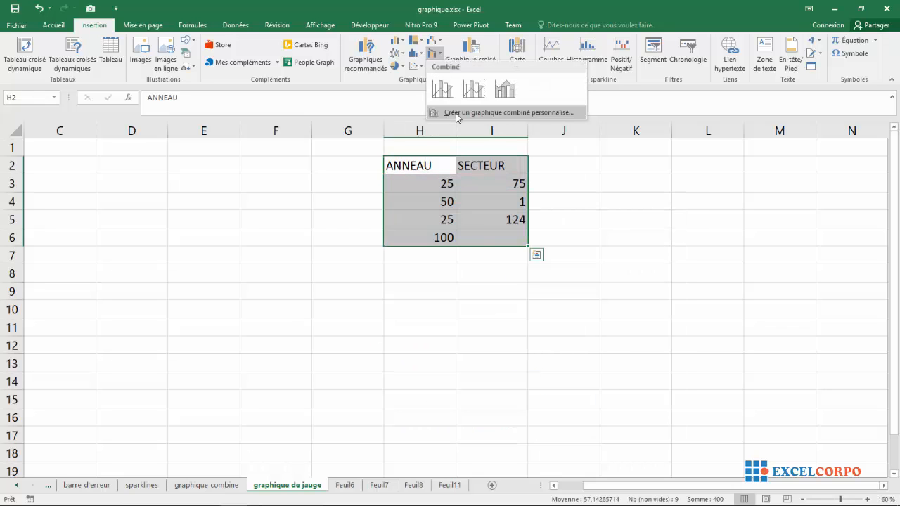
pyautogui.click(455, 113)
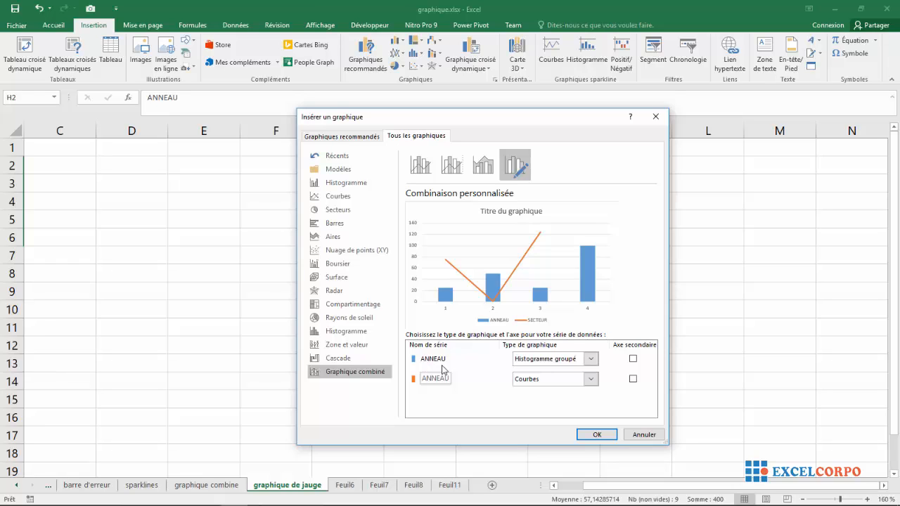
# Step: Set the ANNEAU series to the Anneau chart type and the SECTEUR series to the Secteurs chart type
pyautogui.click(596, 361)
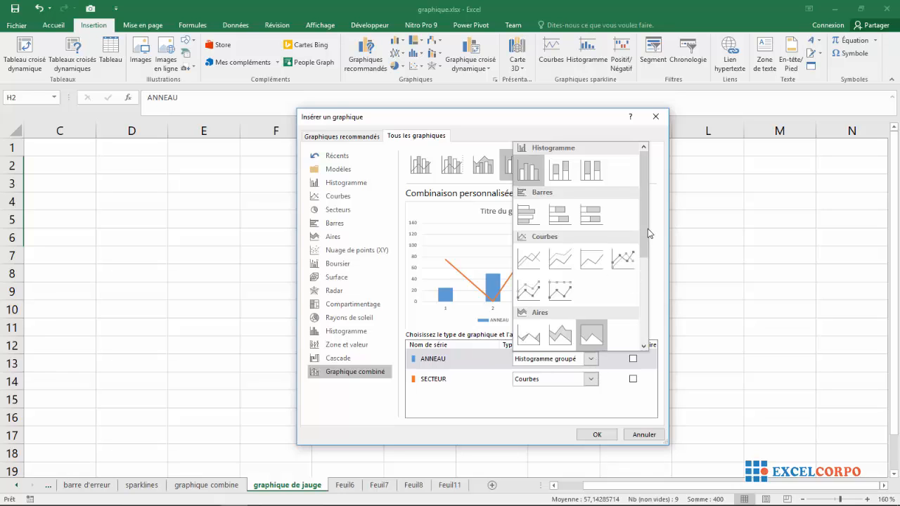
pyautogui.moveTo(647, 228); pyautogui.dragTo(642, 275)
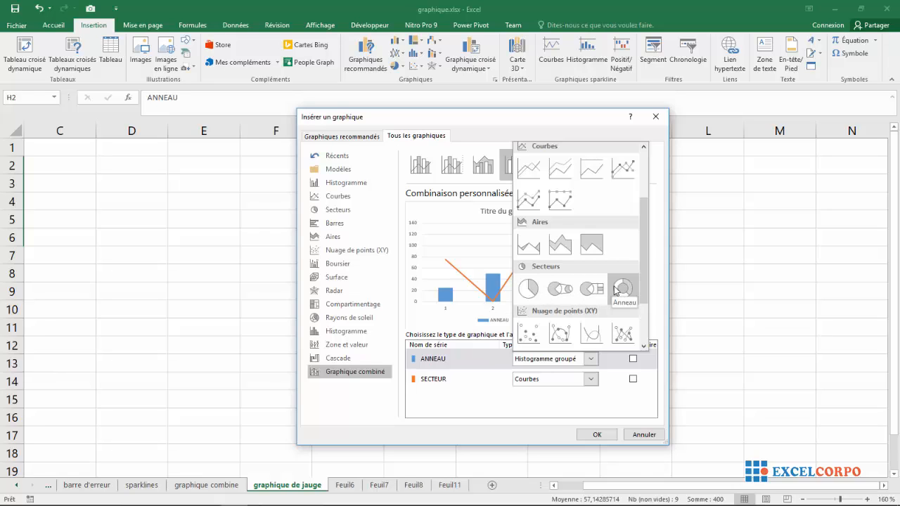
pyautogui.click(614, 290)
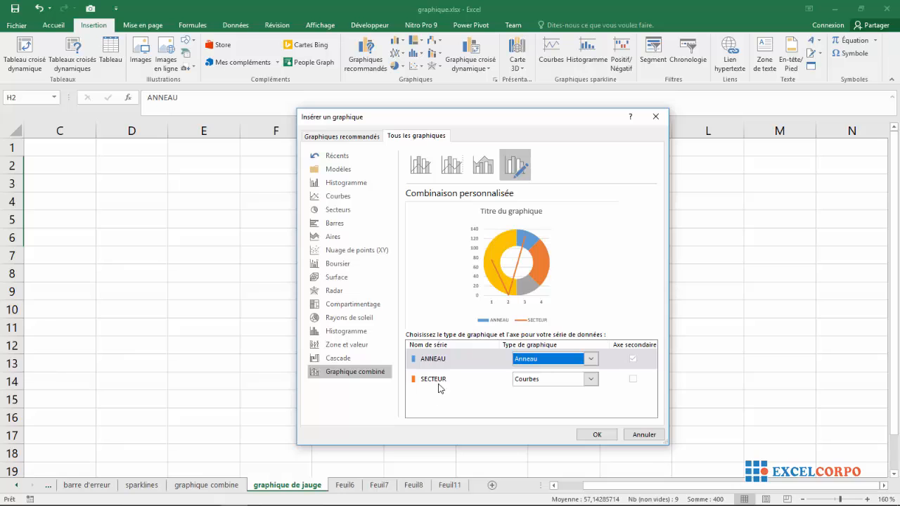
pyautogui.click(591, 380)
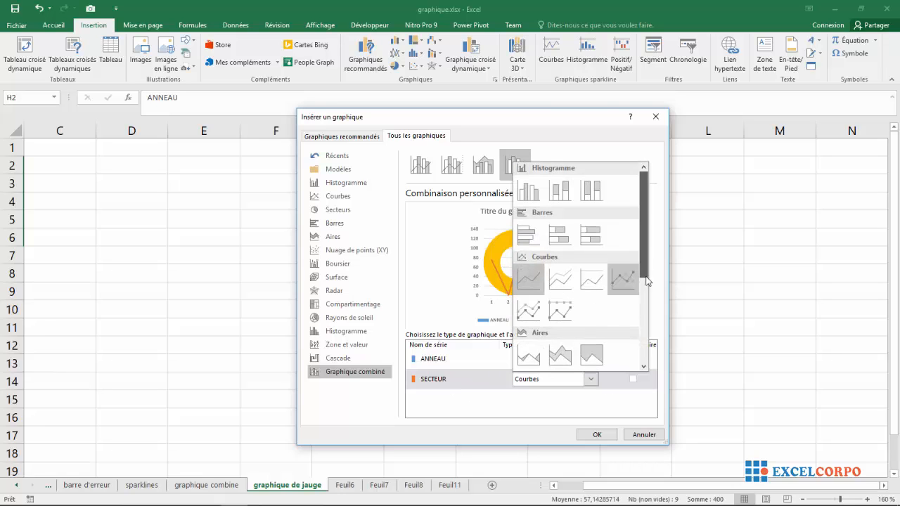
pyautogui.moveTo(642, 271); pyautogui.dragTo(644, 313)
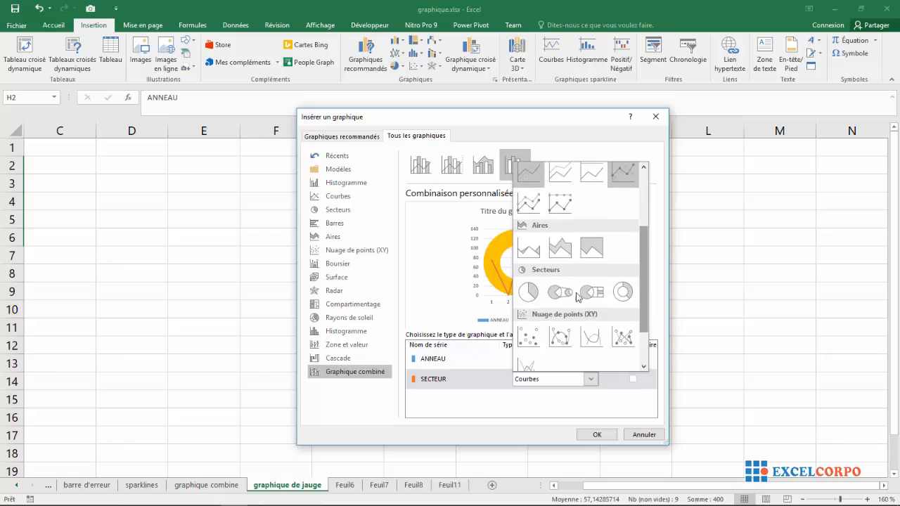
pyautogui.click(530, 293)
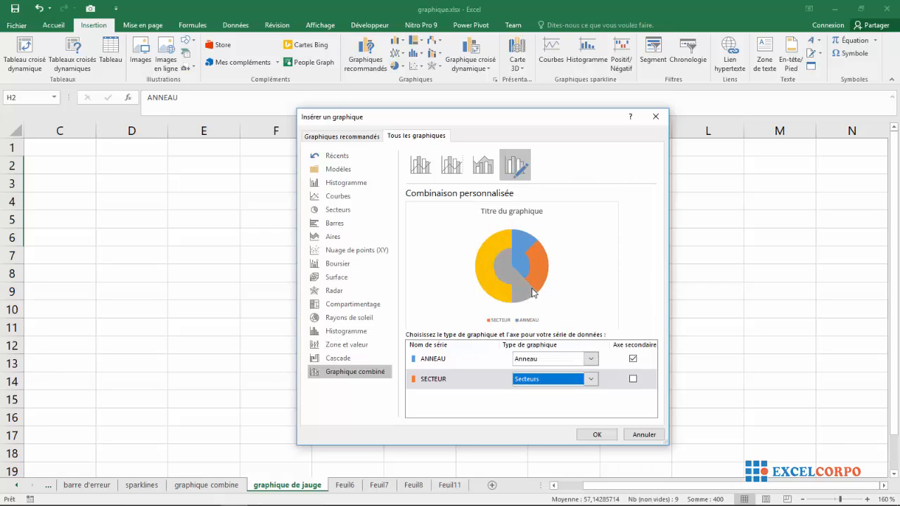
# Step: Plot the SECTEUR series on the secondary axis and insert the combination chart
pyautogui.click(634, 379)
pyautogui.click(633, 378)
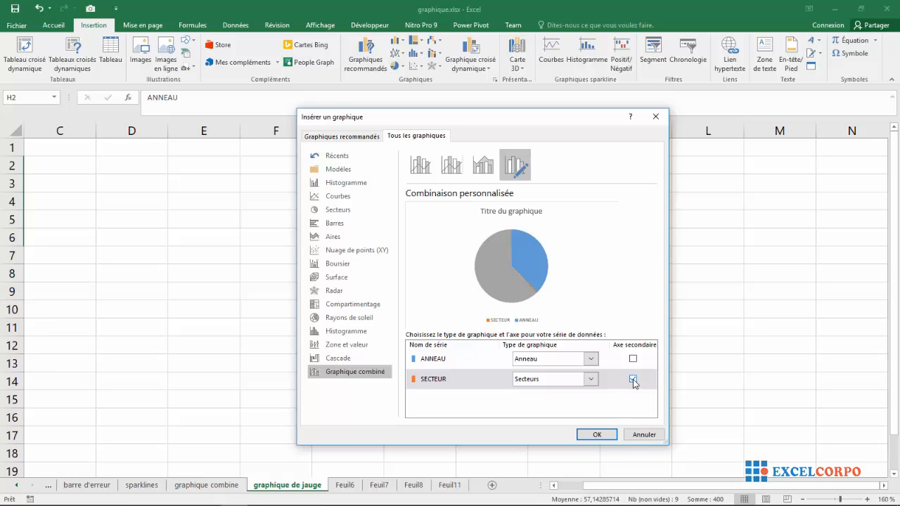
pyautogui.click(595, 436)
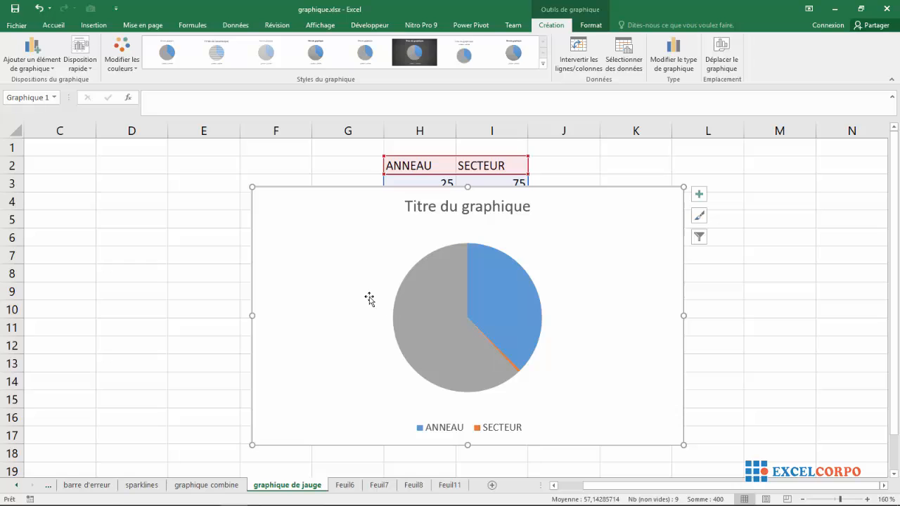
# Step: Place the chart beside the data table, over columns J to O, and resize it to about 7.3 cm high by 12.1 cm wide
pyautogui.moveTo(368, 297); pyautogui.dragTo(121, 283)
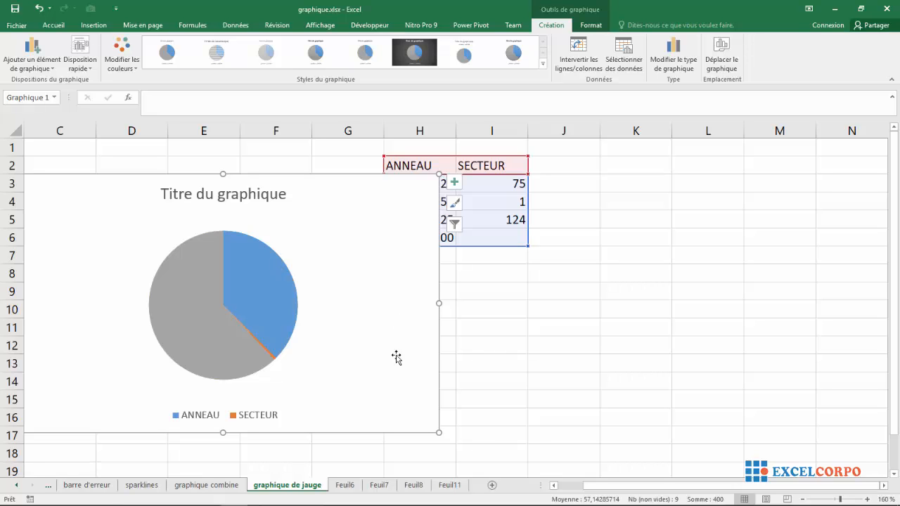
pyautogui.moveTo(382, 342); pyautogui.dragTo(727, 320)
pyautogui.doubleClick(653, 331)
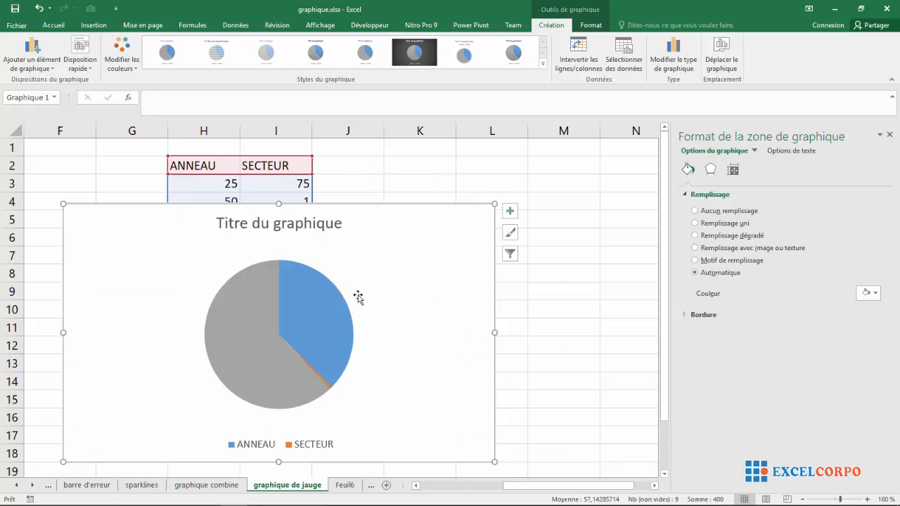
pyautogui.moveTo(391, 294); pyautogui.dragTo(469, 303)
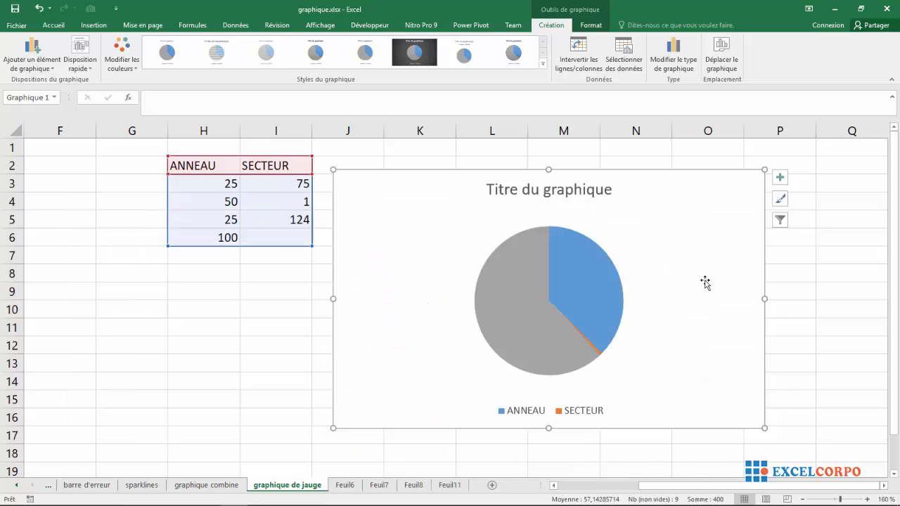
pyautogui.doubleClick(764, 428)
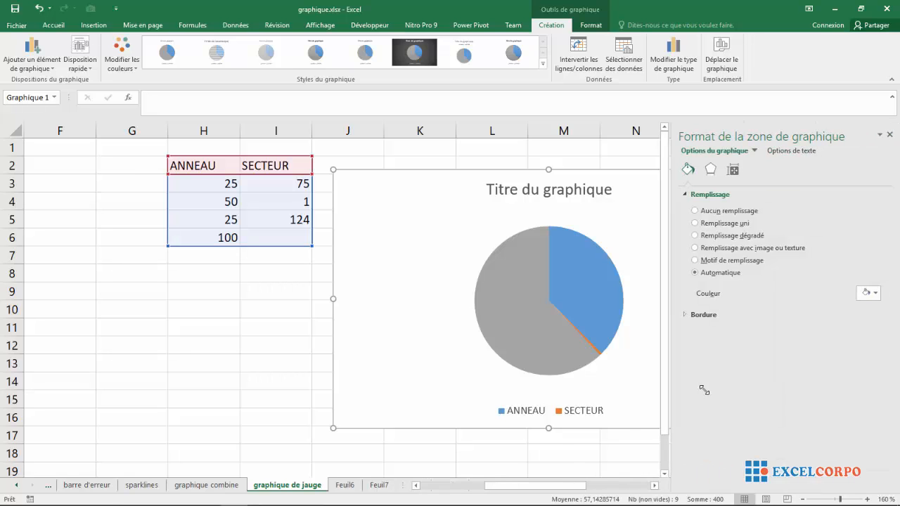
pyautogui.click(890, 135)
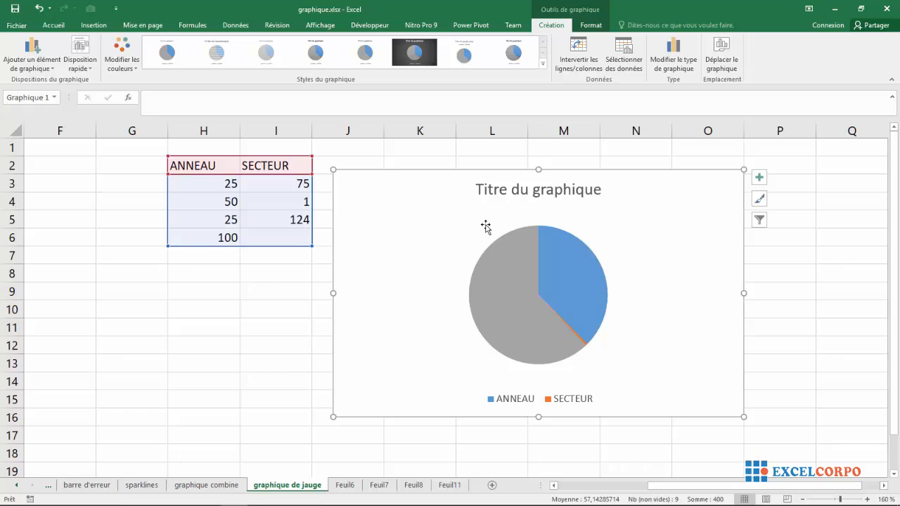
# Step: Delete the title and the legend from the chart
pyautogui.click(503, 190)
pyautogui.press('Delete')
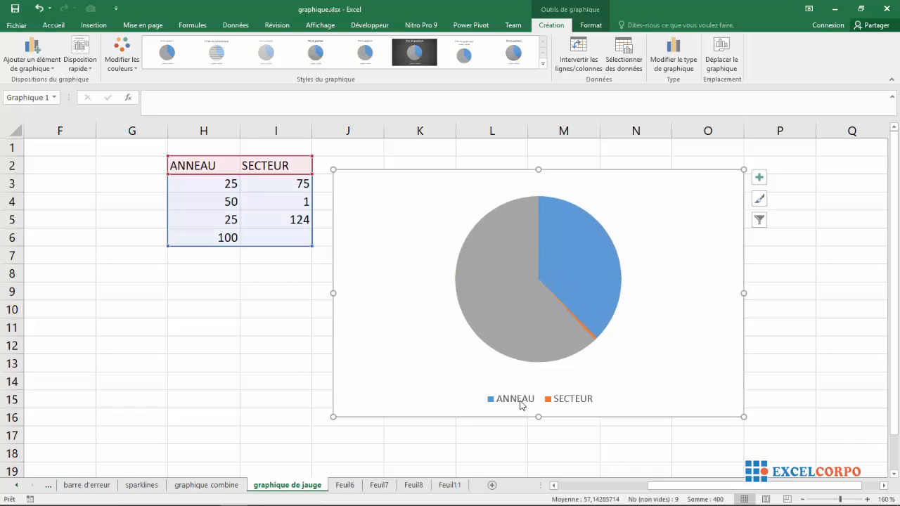
pyautogui.click(520, 405)
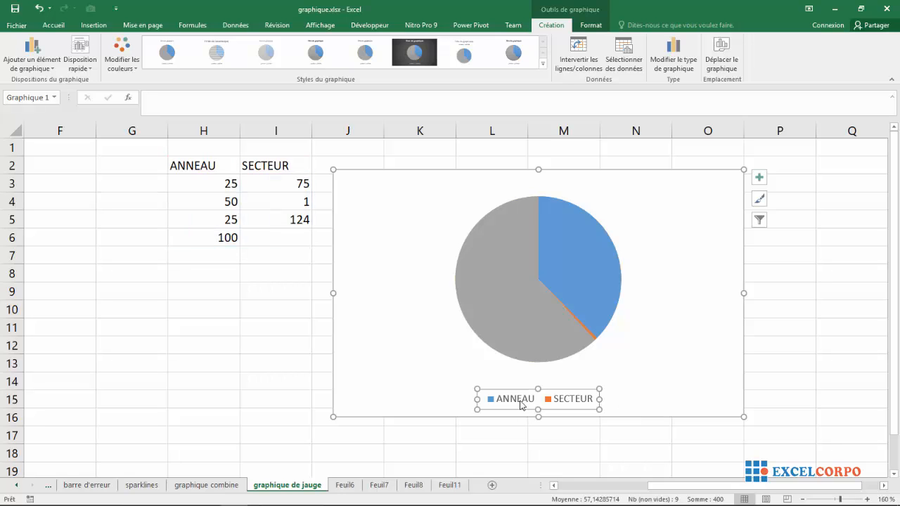
pyautogui.press('Delete')
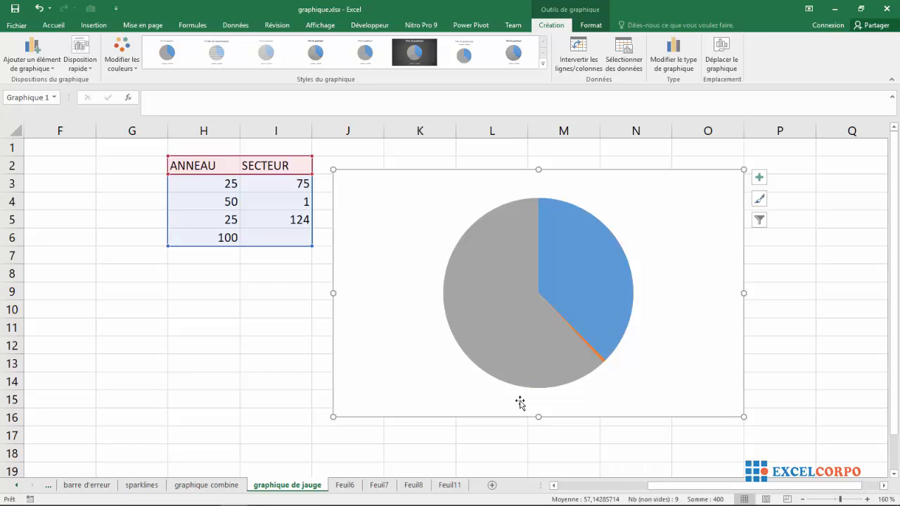
pyautogui.moveTo(604, 331)
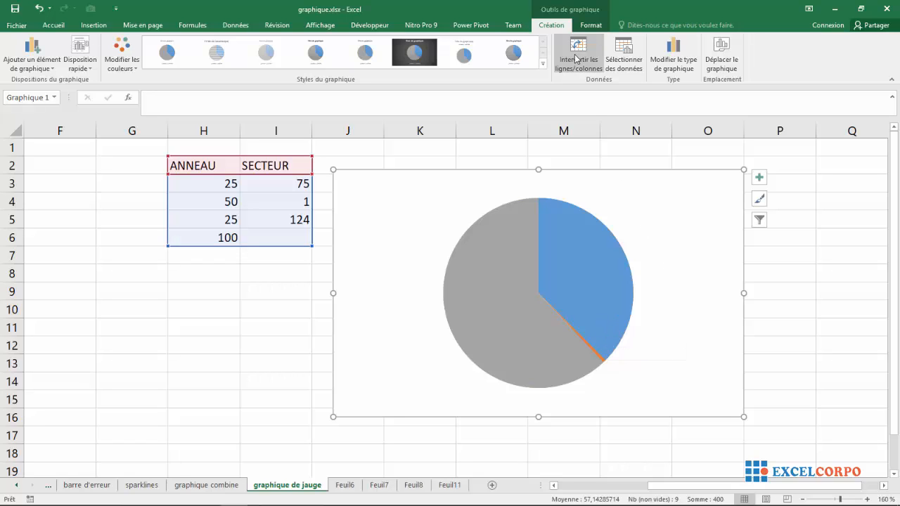
pyautogui.doubleClick(705, 238)
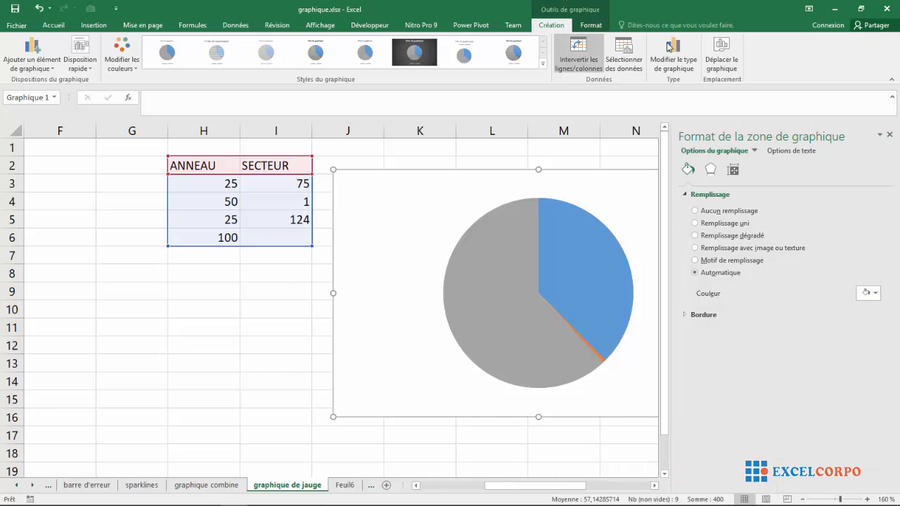
pyautogui.click(889, 134)
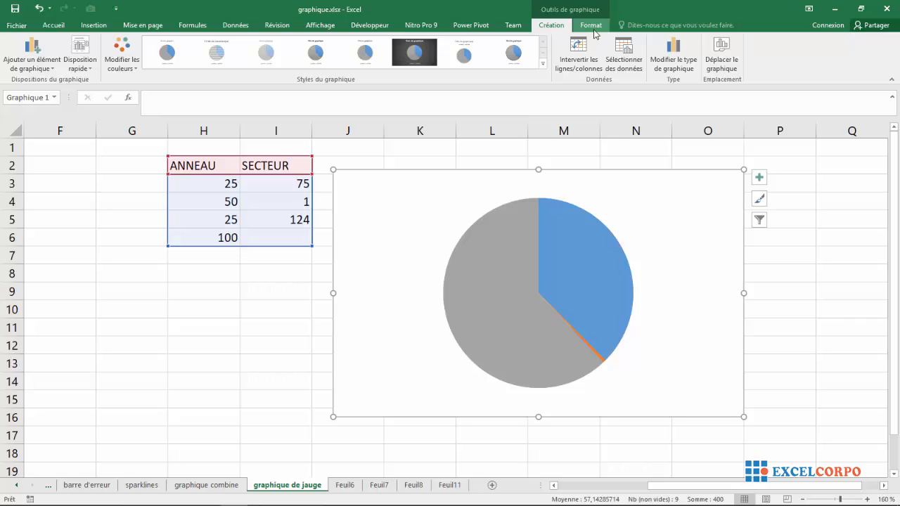
# Step: Format the SECTEUR series on the secondary axis with a first slice angle of 270° and an explosion of 1 %
pyautogui.click(591, 26)
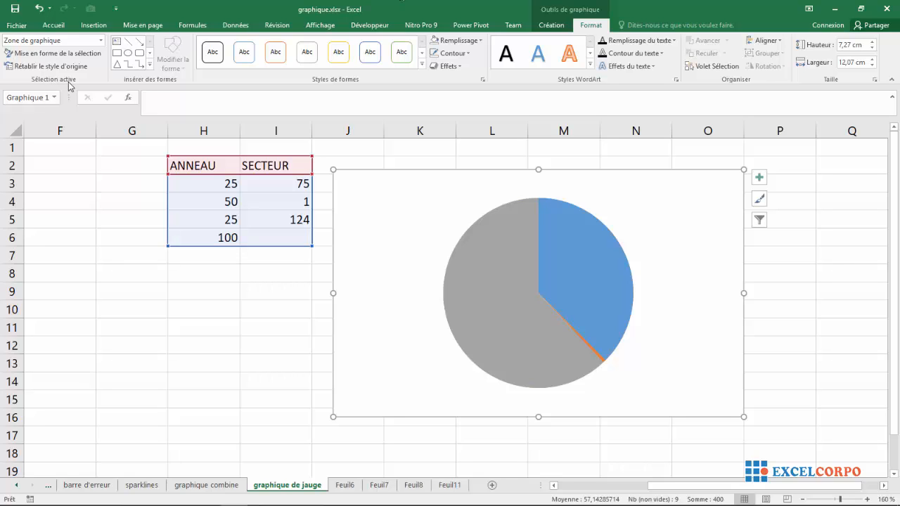
pyautogui.click(101, 43)
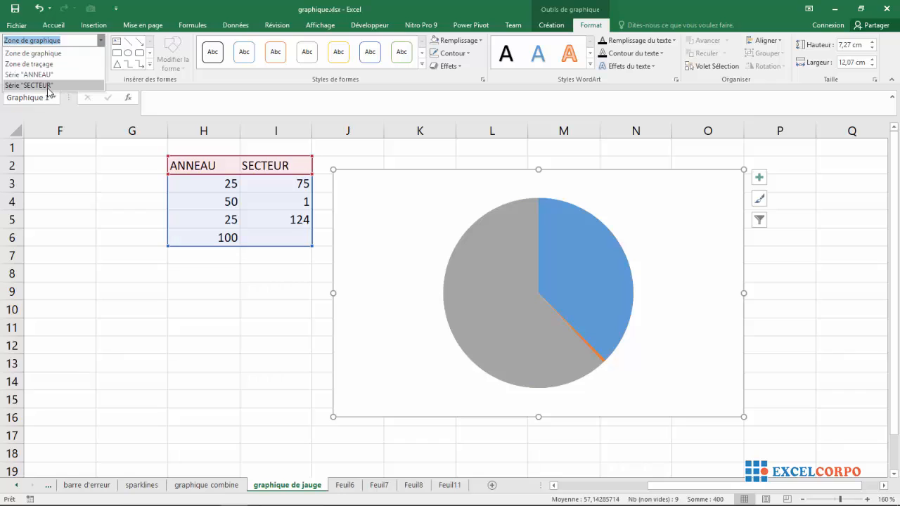
pyautogui.click(48, 85)
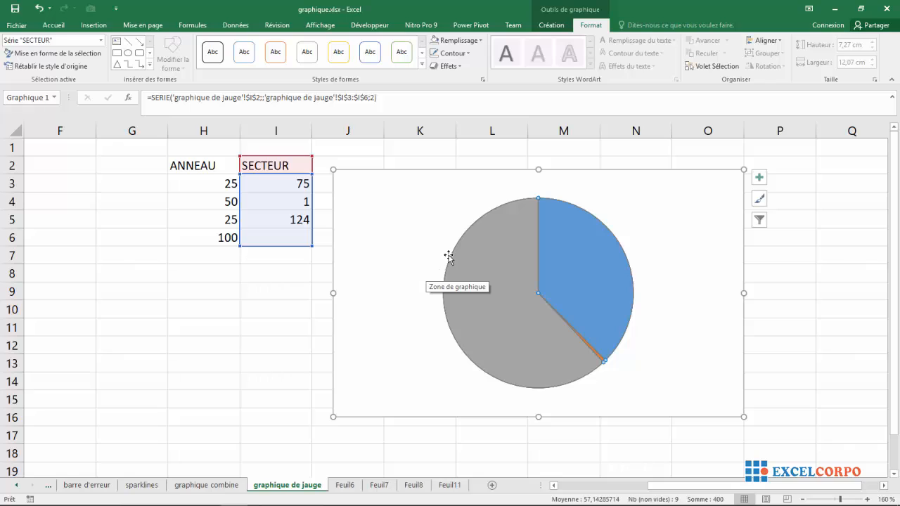
pyautogui.click(86, 57)
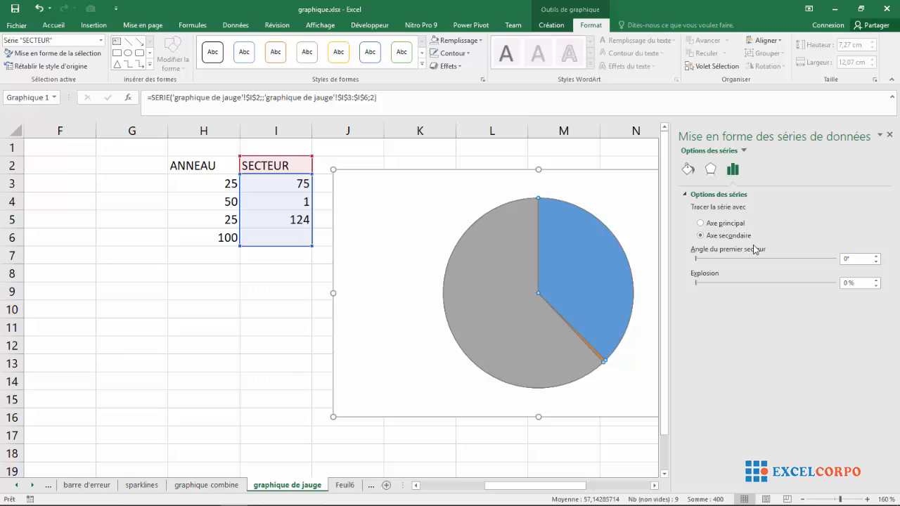
pyautogui.click(700, 235)
pyautogui.moveTo(859, 259); pyautogui.dragTo(842, 259)
pyautogui.write('27')
pyautogui.click(876, 281)
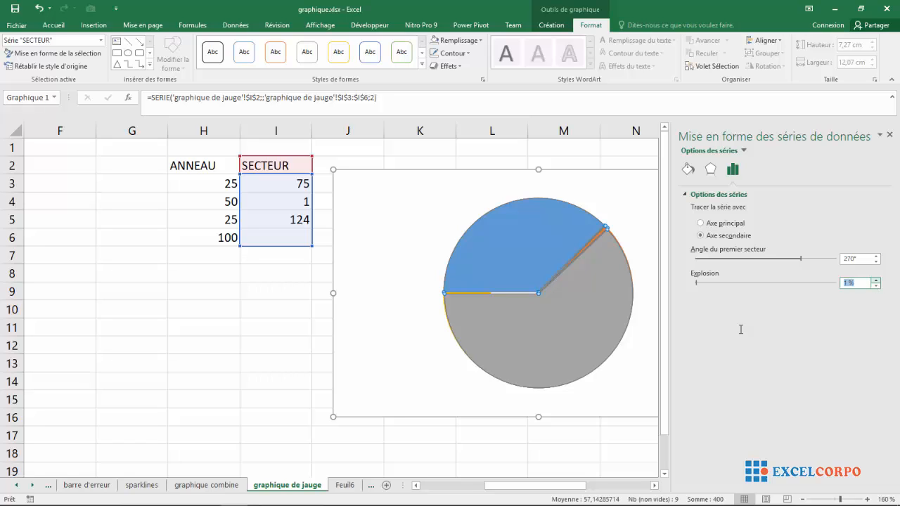
pyautogui.click(889, 135)
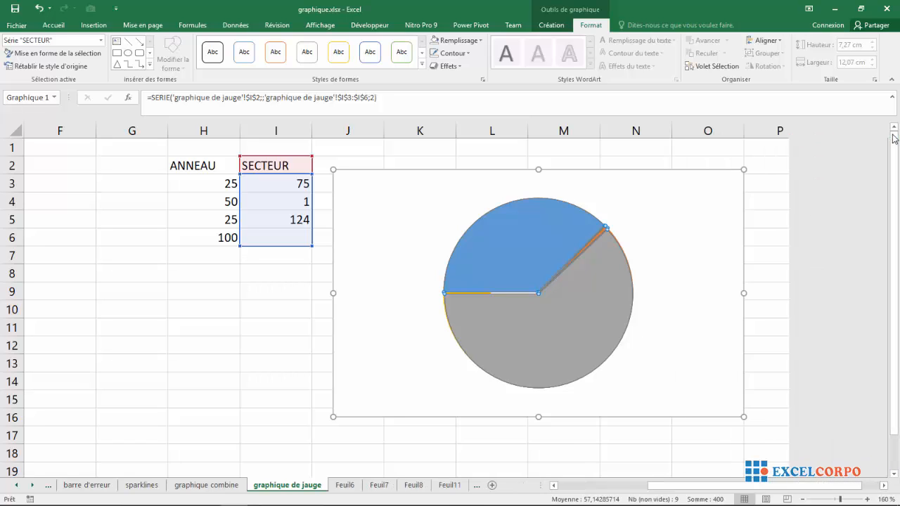
pyautogui.click(691, 270)
pyautogui.click(511, 256)
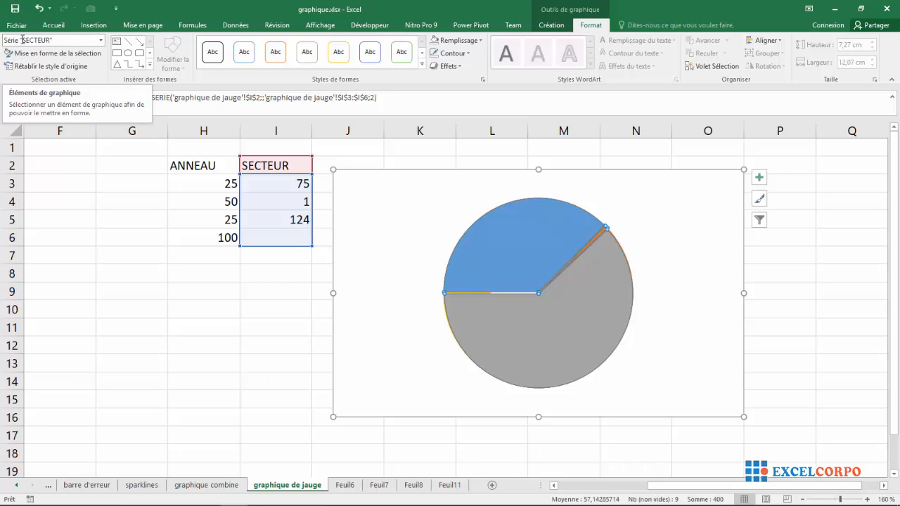
# Step: Remove the fill from the first point of the SECTEUR series, the large blue slice
pyautogui.doubleClick(589, 292)
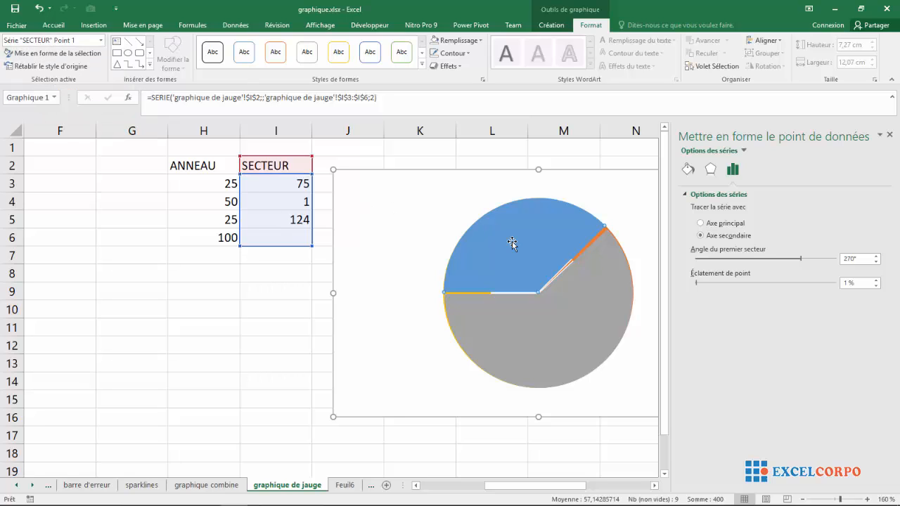
pyautogui.moveTo(512, 242)
pyautogui.click(480, 43)
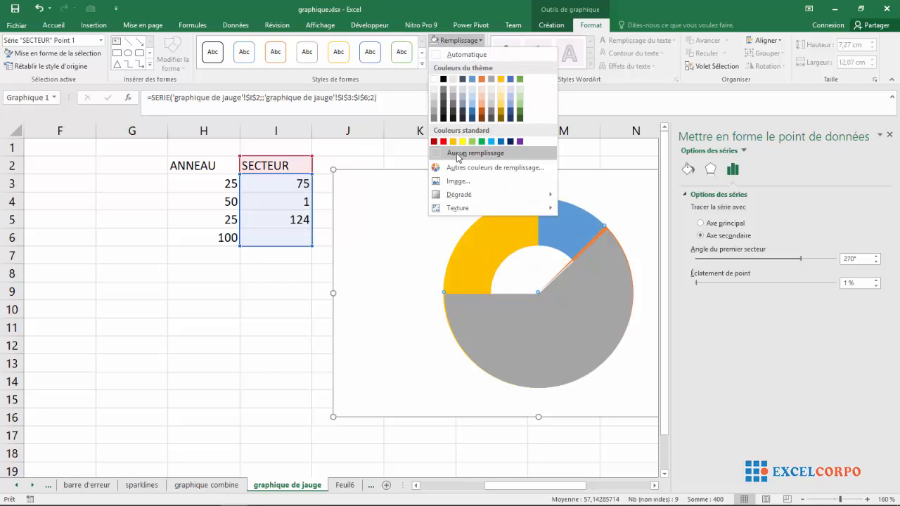
pyautogui.click(457, 154)
# Step: Fill the thin second point of the SECTEUR series with black to form the gauge needle
pyautogui.moveTo(555, 273)
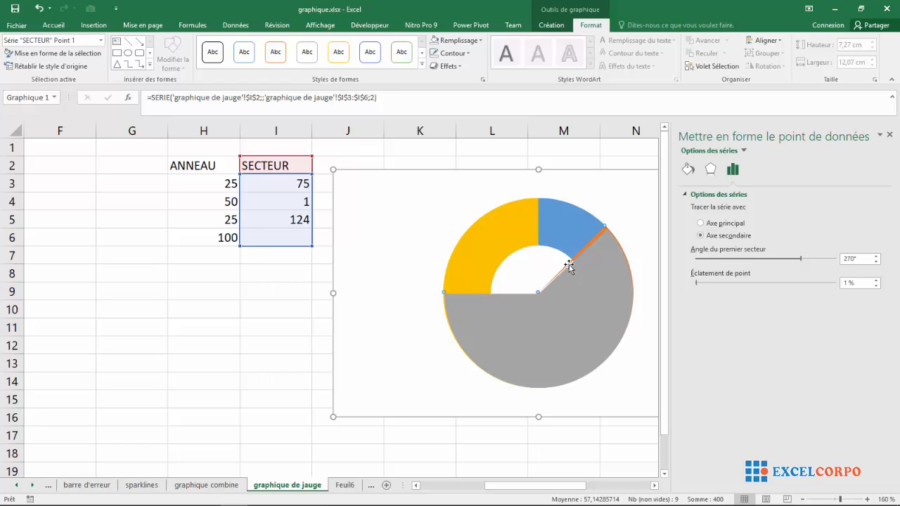
pyautogui.click(569, 267)
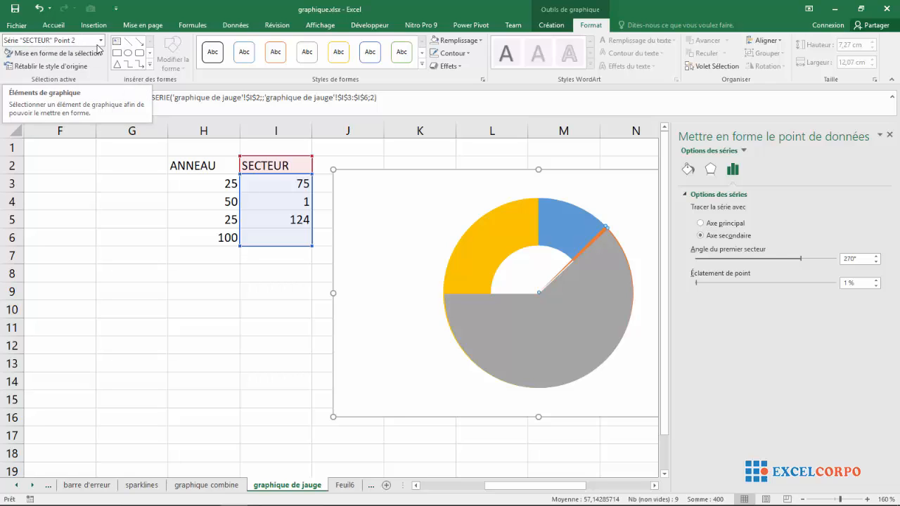
pyautogui.click(482, 41)
pyautogui.click(451, 67)
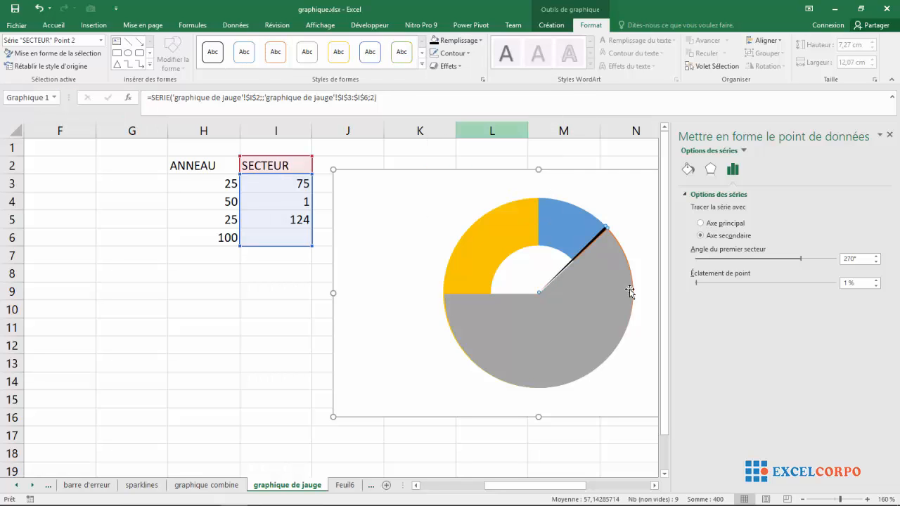
# Step: Remove the fill from the third point of the SECTEUR series, the large grey slice
pyautogui.click(628, 291)
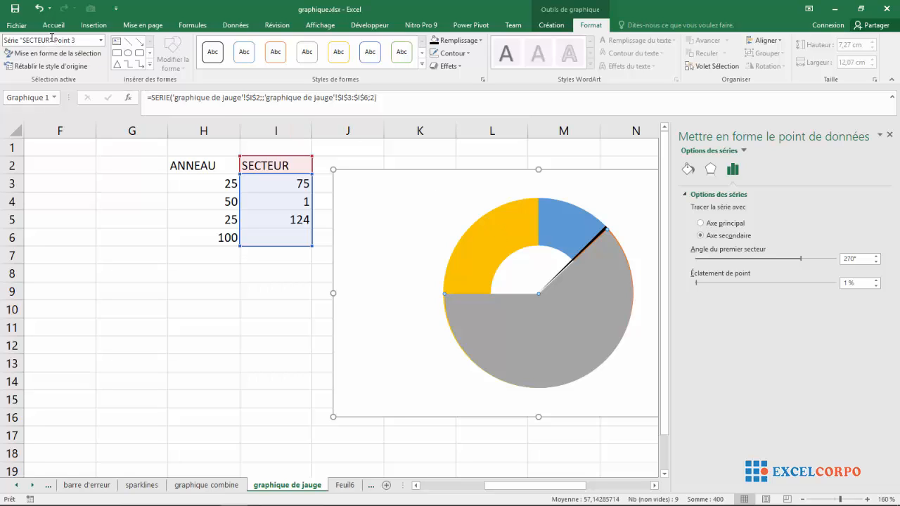
pyautogui.click(480, 41)
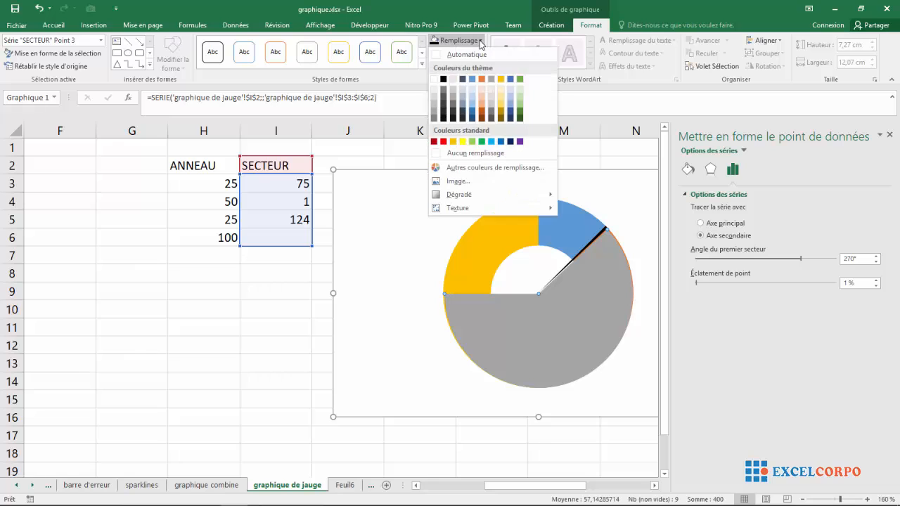
pyautogui.click(451, 153)
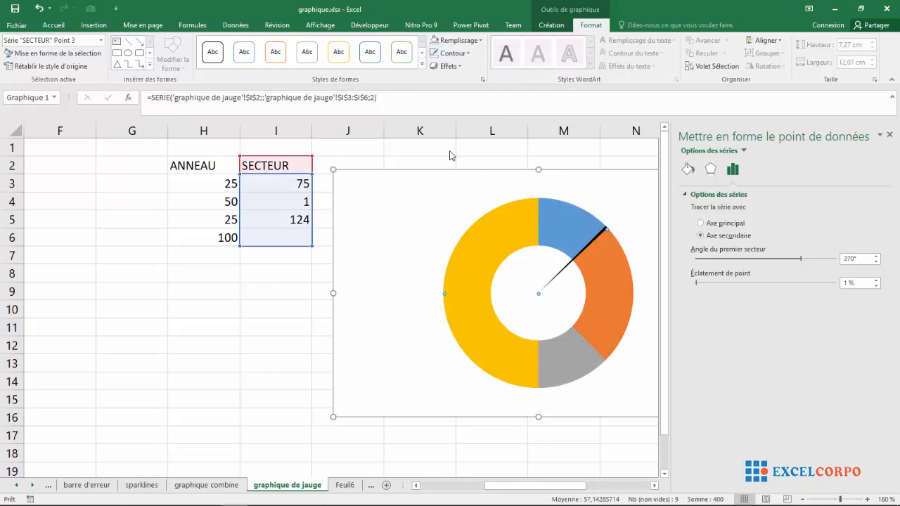
pyautogui.click(459, 211)
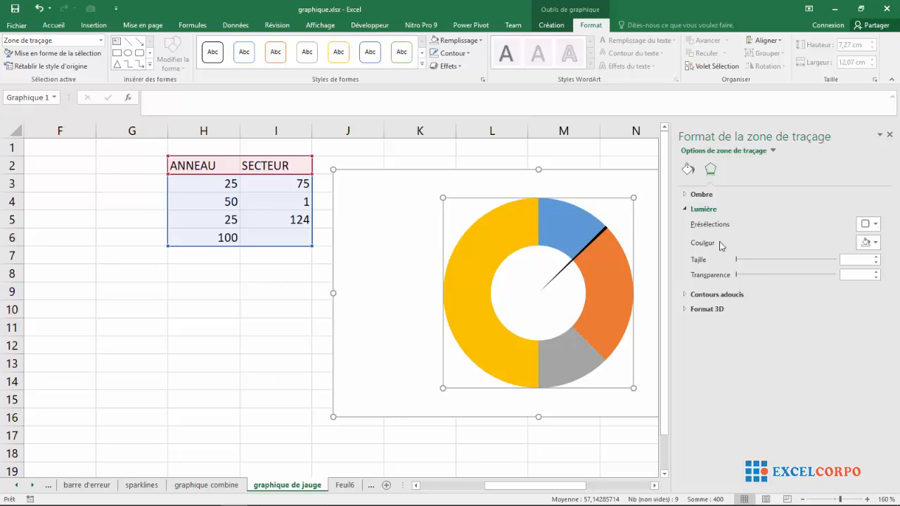
# Step: Plot the whole SECTEUR series on the primary axis
pyautogui.click(614, 193)
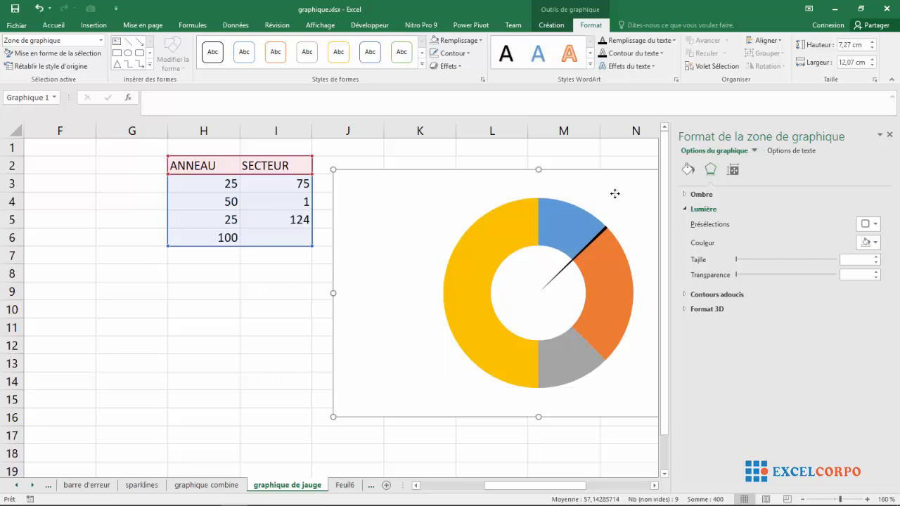
pyautogui.click(102, 43)
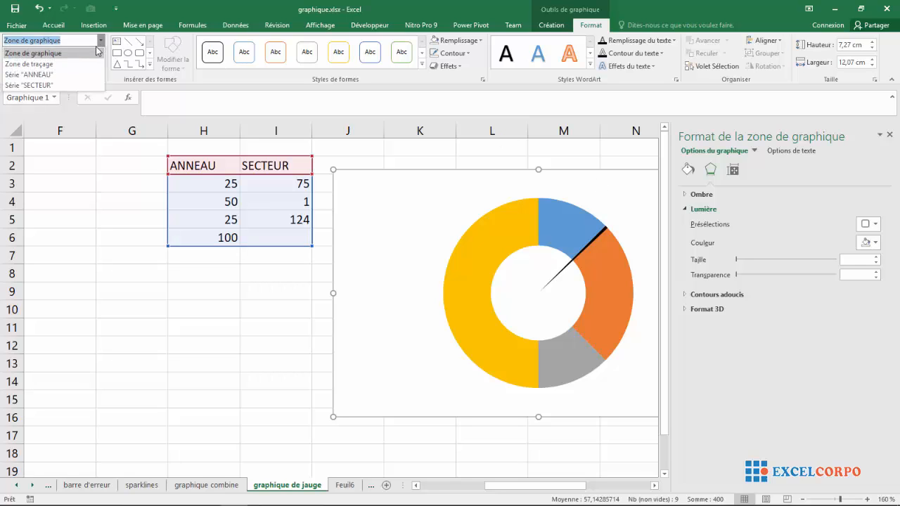
pyautogui.click(55, 85)
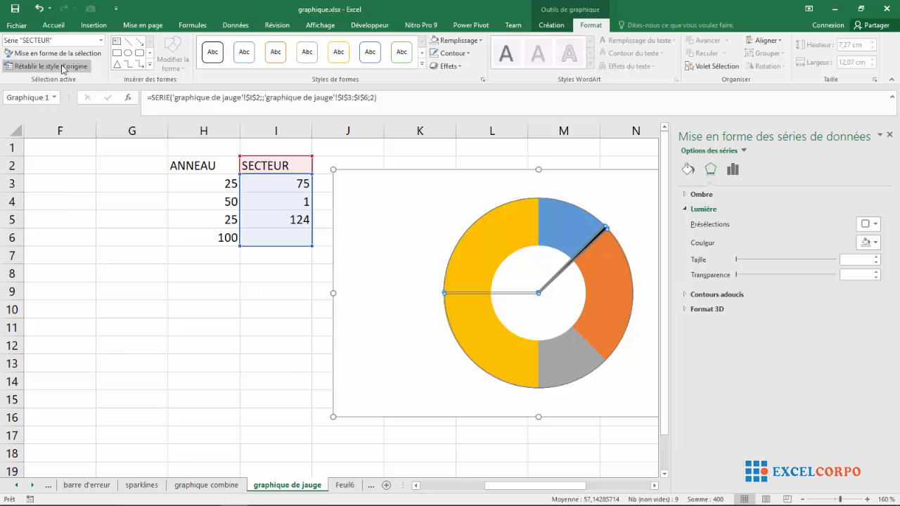
pyautogui.click(732, 168)
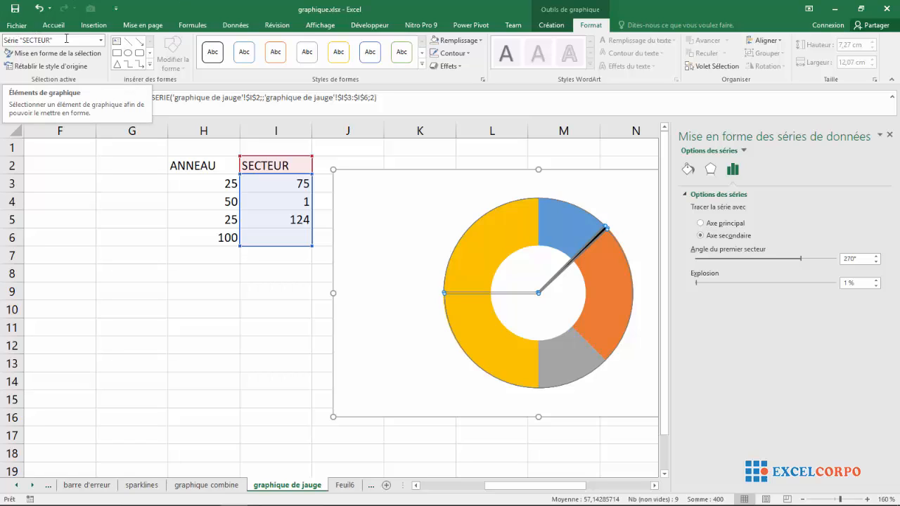
pyautogui.click(700, 224)
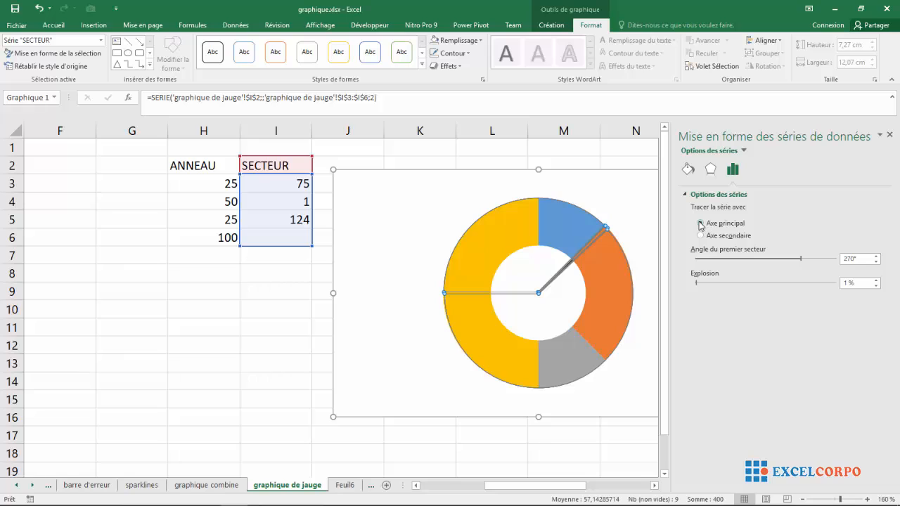
# Step: Format the ANNEAU series with a first slice angle of 270° and a ring explosion of 1 %
pyautogui.click(527, 241)
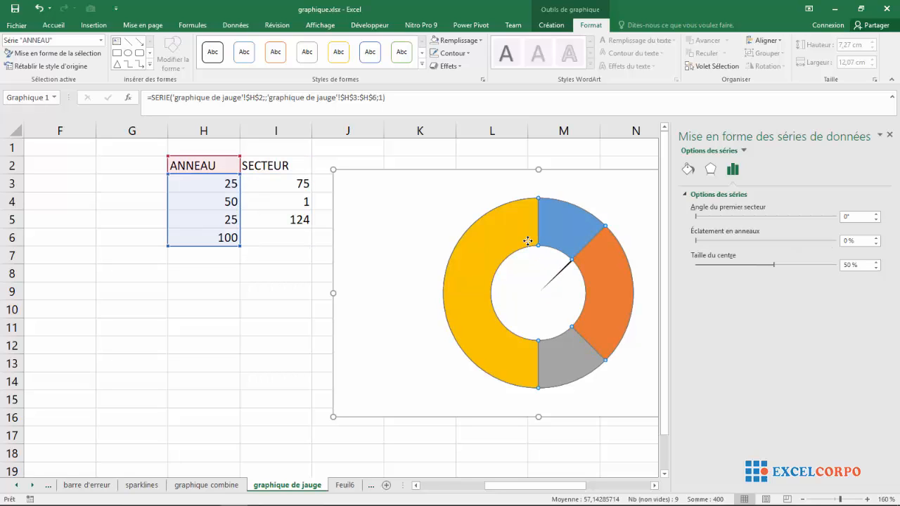
pyautogui.click(392, 203)
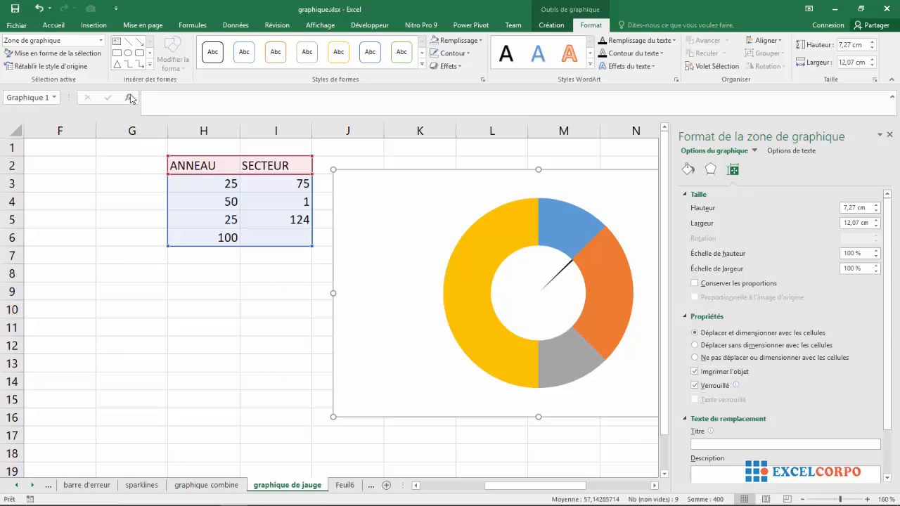
pyautogui.click(100, 40)
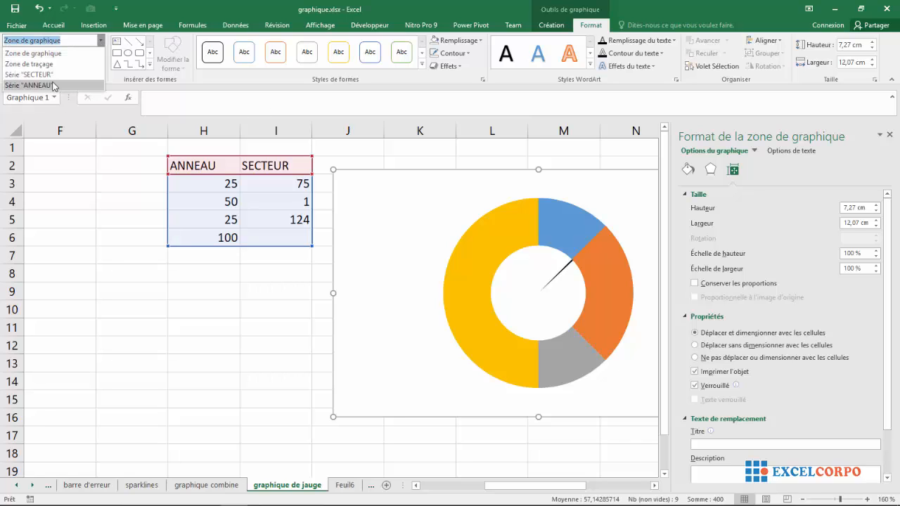
pyautogui.click(28, 85)
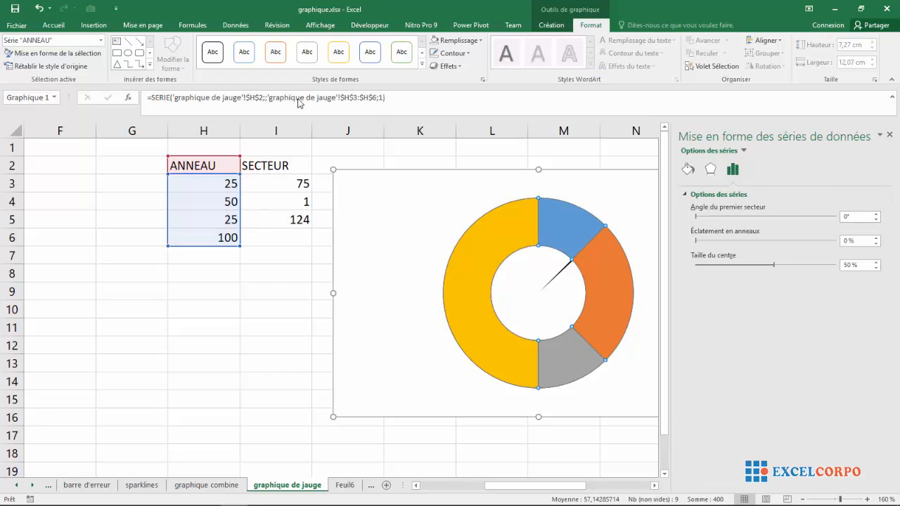
pyautogui.click(856, 214)
pyautogui.write('270')
pyautogui.click(875, 238)
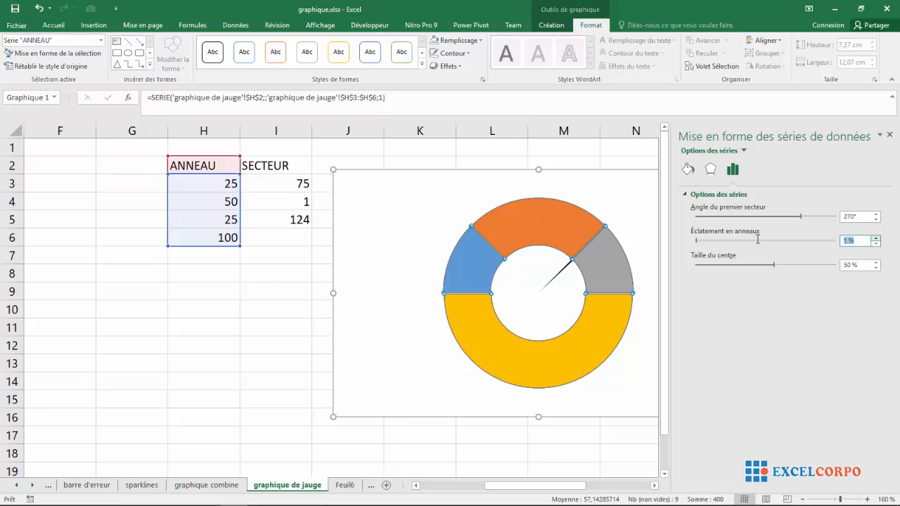
# Step: Fill the first point of the ANNEAU series, the blue segment, with red
pyautogui.click(570, 234)
pyautogui.click(570, 234)
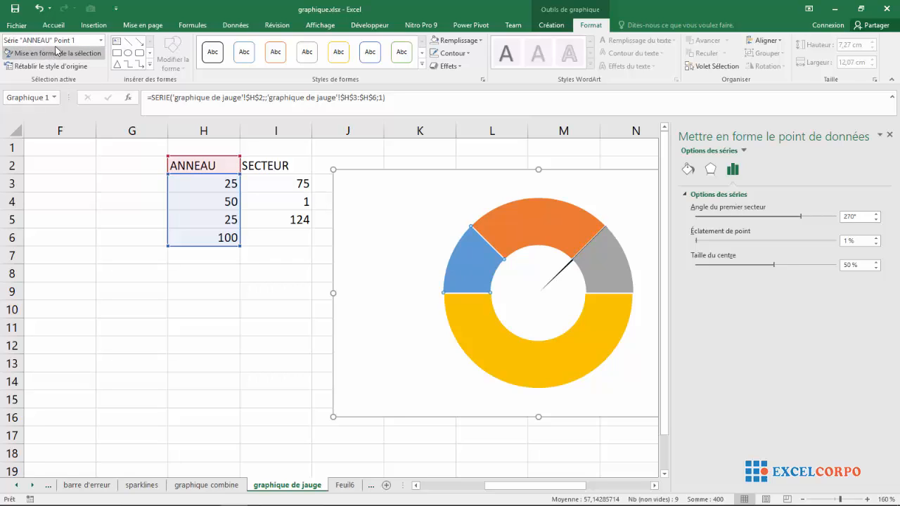
pyautogui.click(538, 346)
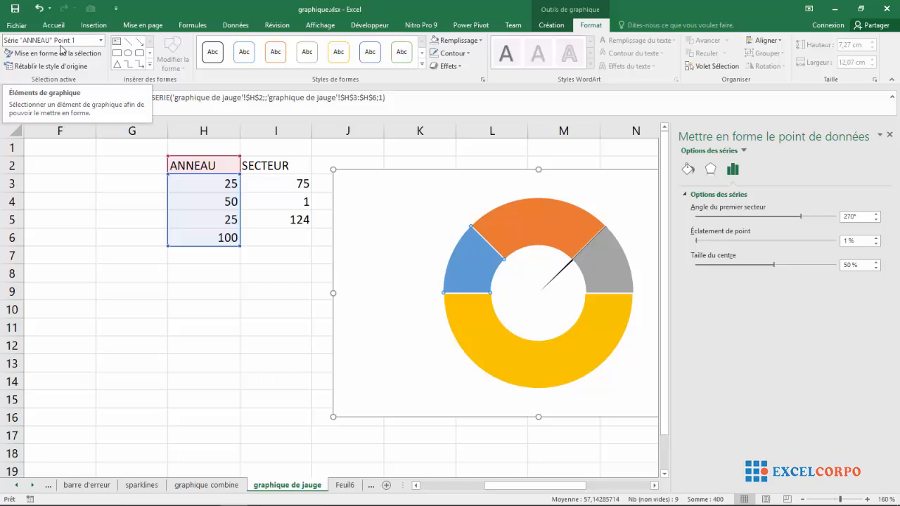
pyautogui.click(481, 40)
pyautogui.click(444, 144)
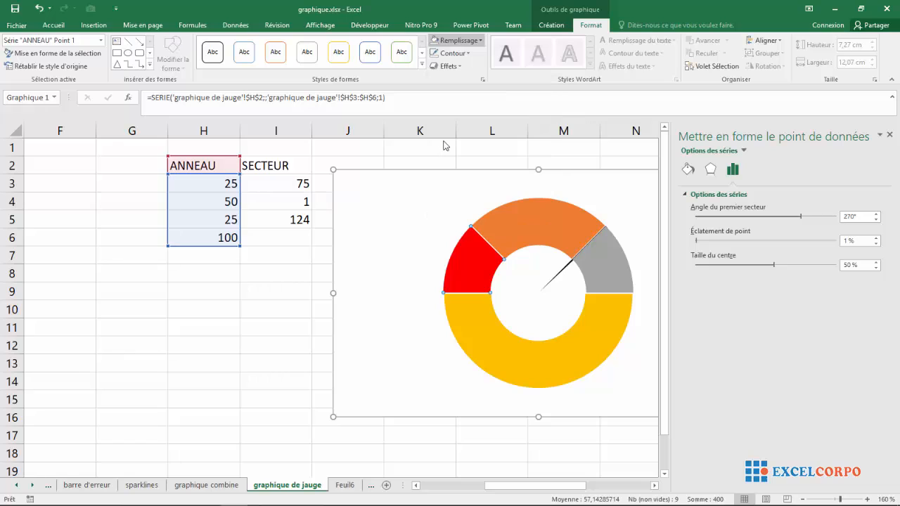
# Step: Fill the second point of the ANNEAU series with yellow and the third point with green
pyautogui.click(536, 229)
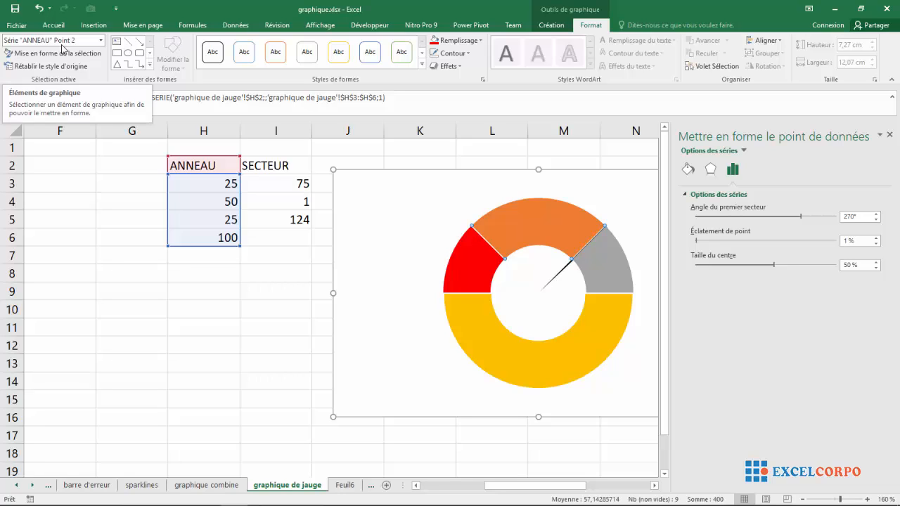
pyautogui.click(481, 40)
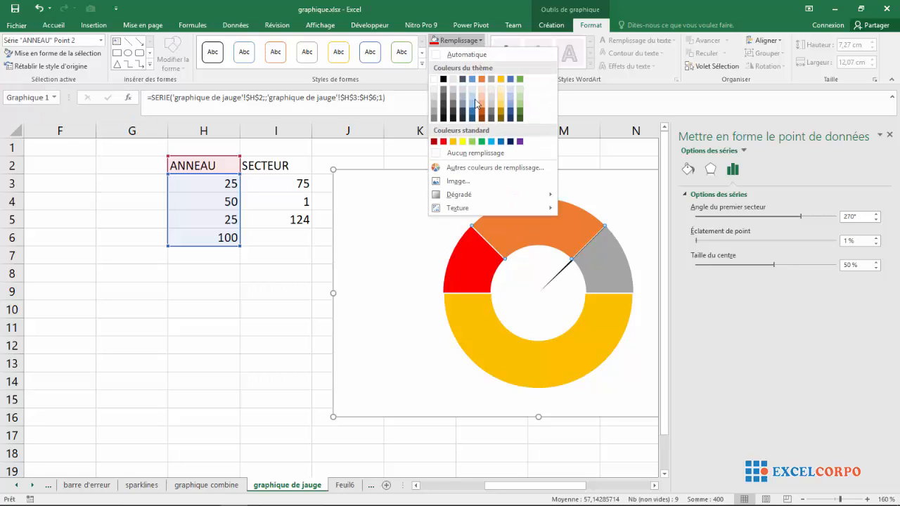
pyautogui.click(463, 143)
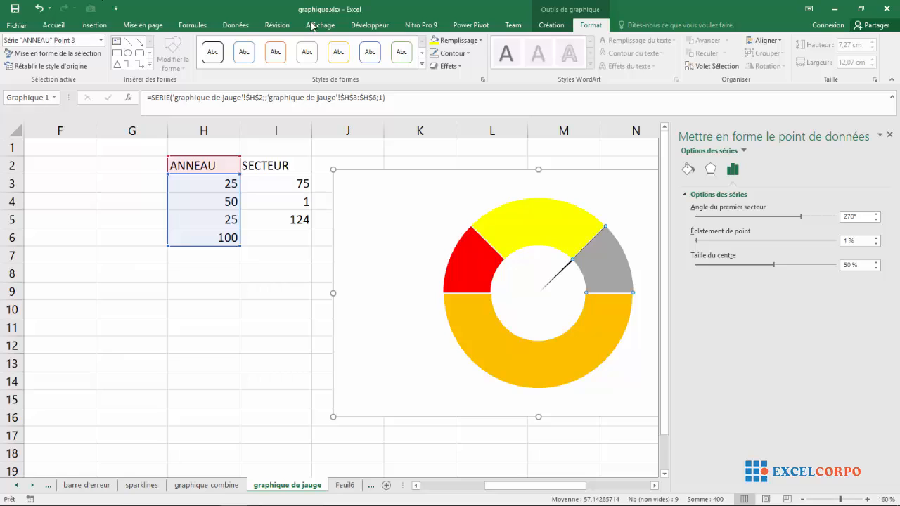
pyautogui.click(481, 43)
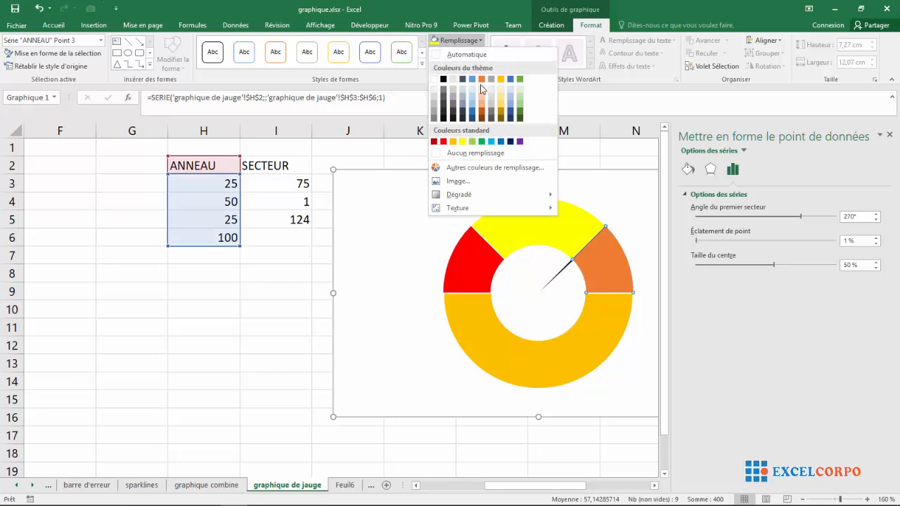
pyautogui.click(482, 143)
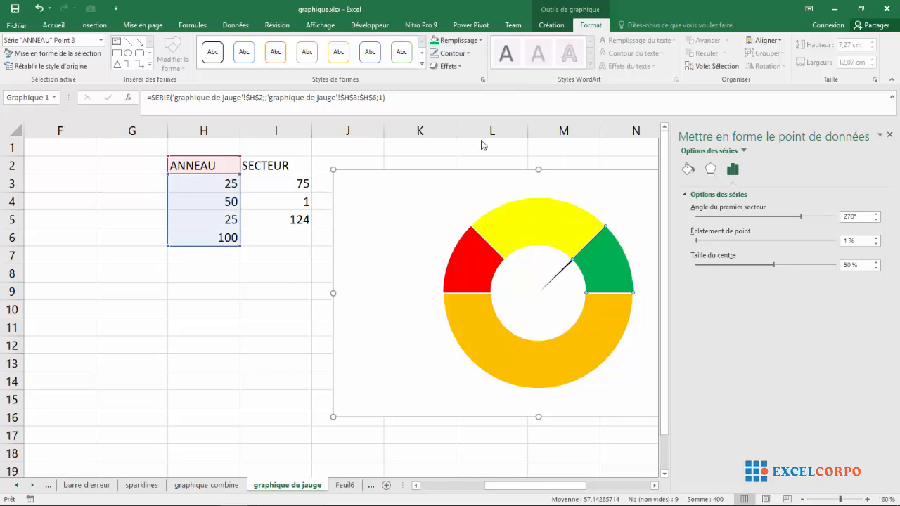
# Step: Remove the fill from the fourth ANNEAU point, the lower half of the ring
pyautogui.click(547, 359)
pyautogui.click(482, 40)
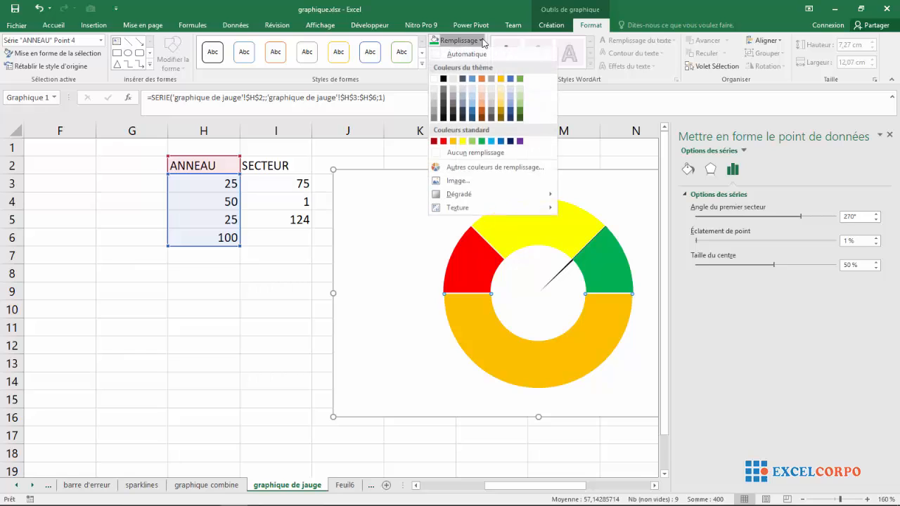
pyautogui.click(455, 154)
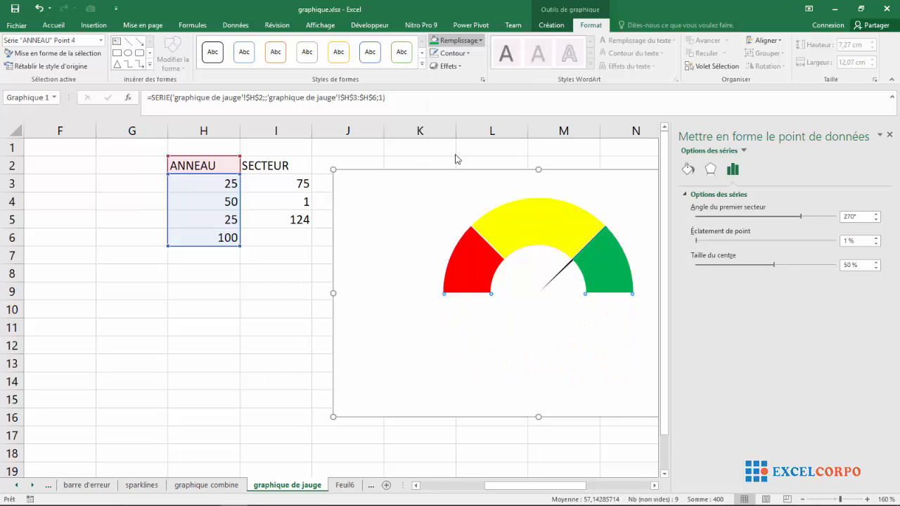
pyautogui.click(438, 315)
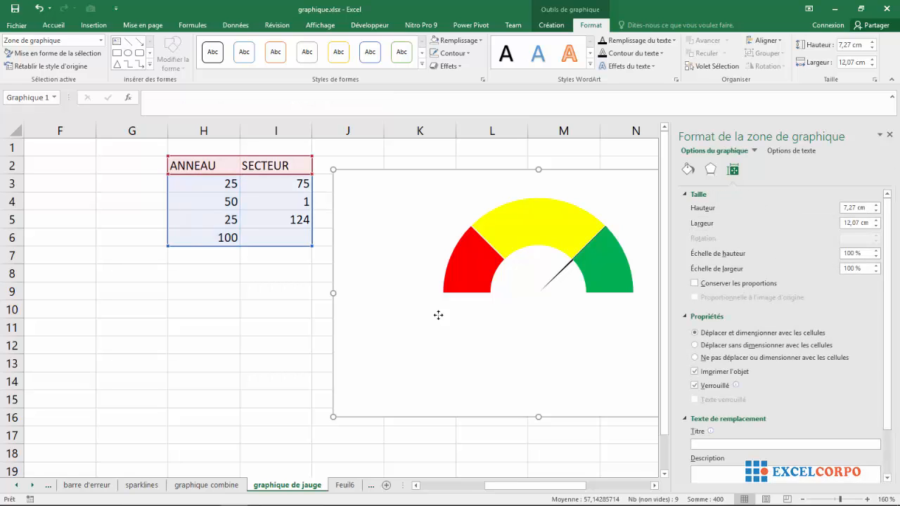
# Step: Set the ANNEAU ring explosion to 2 % and the fourth point's explosion to 1 %
pyautogui.click(532, 241)
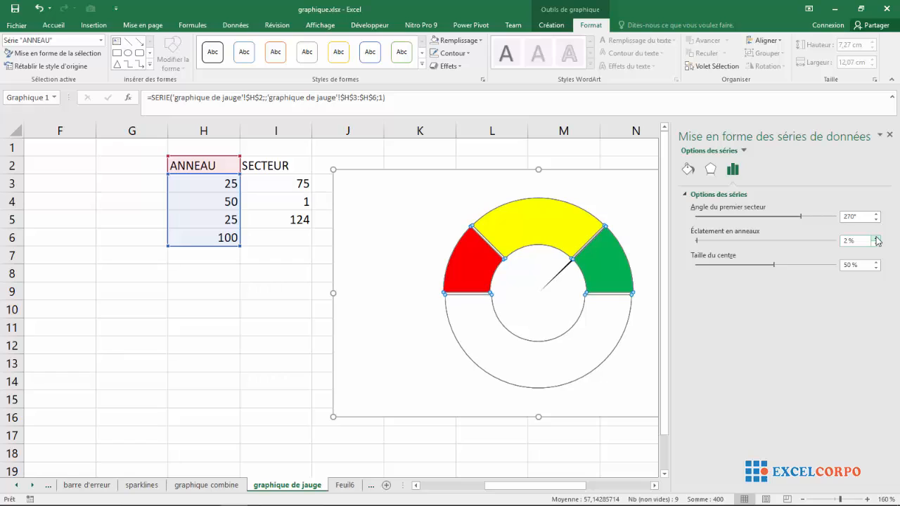
pyautogui.click(517, 367)
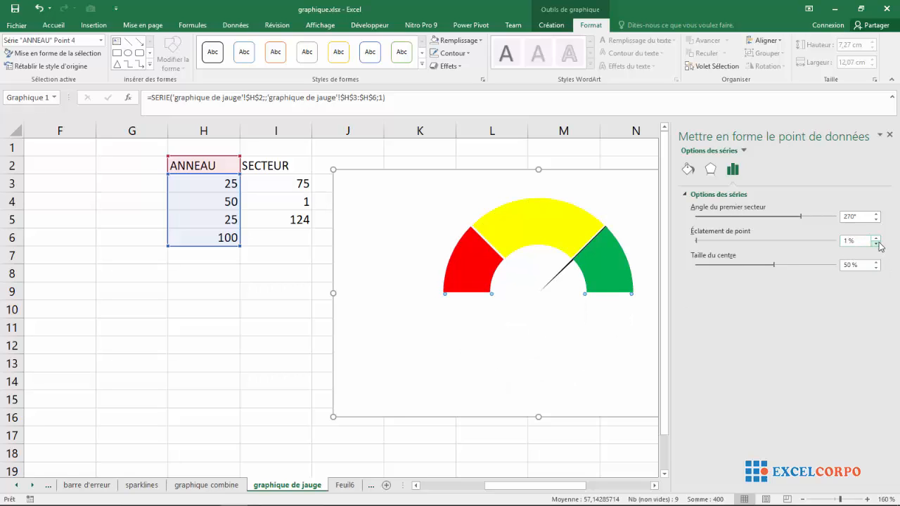
pyautogui.click(545, 290)
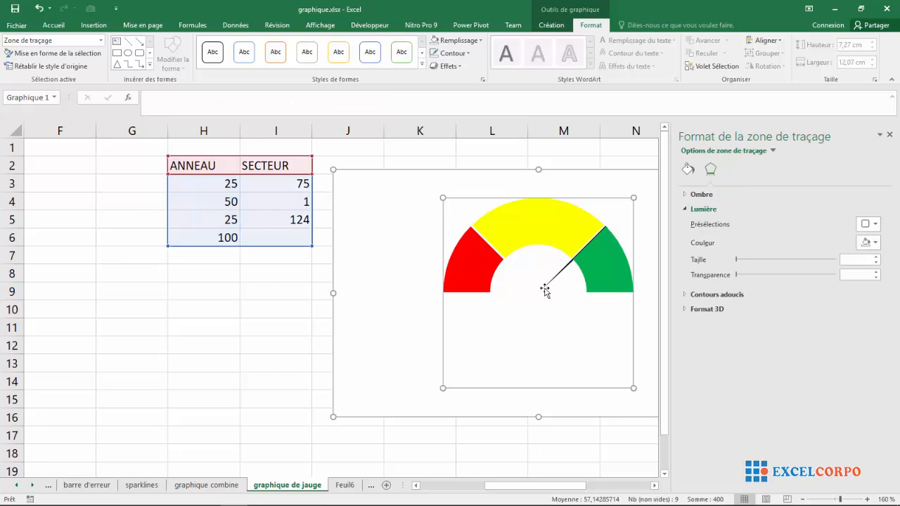
pyautogui.click(544, 286)
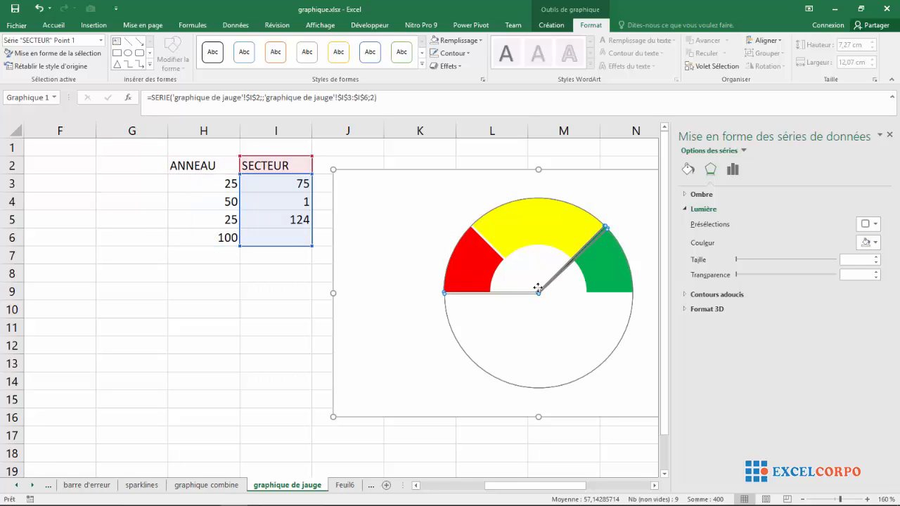
pyautogui.click(541, 287)
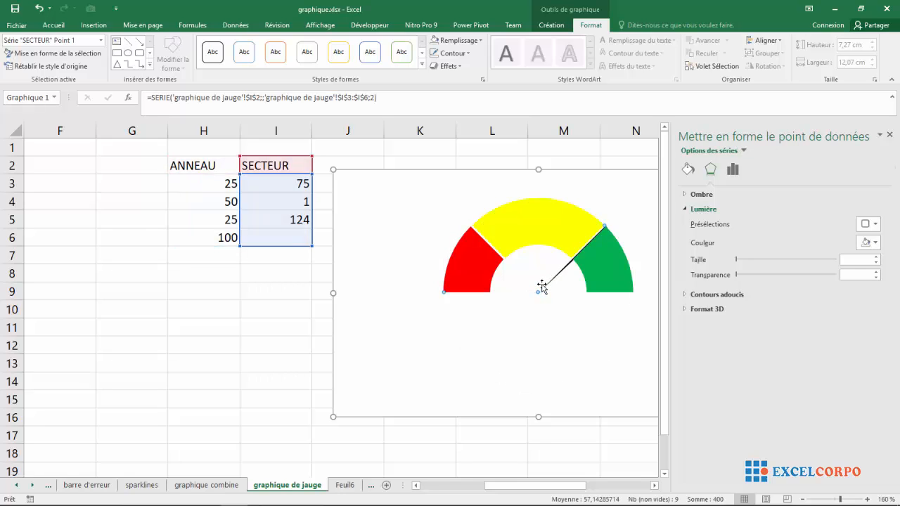
pyautogui.click(543, 291)
pyautogui.click(550, 279)
pyautogui.click(599, 232)
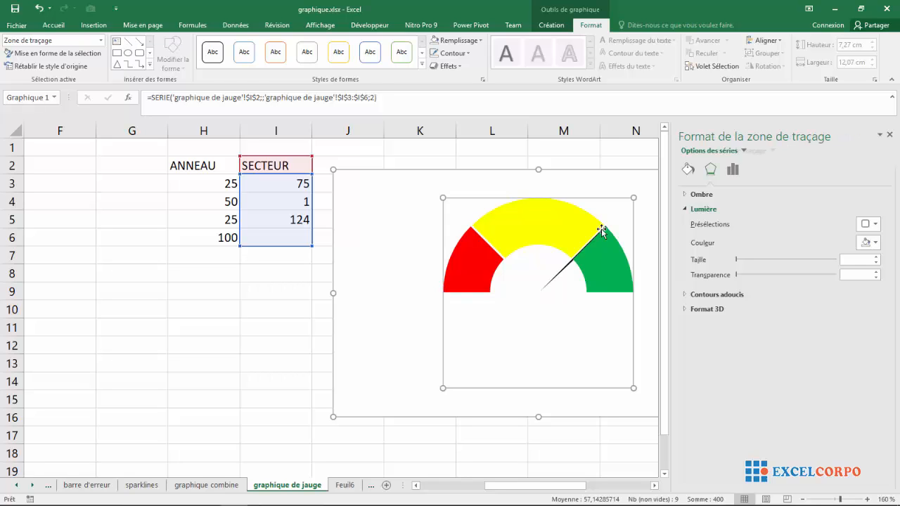
pyautogui.click(538, 335)
# Step: Close the formatting pane and fill the gauge's chart area with the white theme colour
pyautogui.click(383, 331)
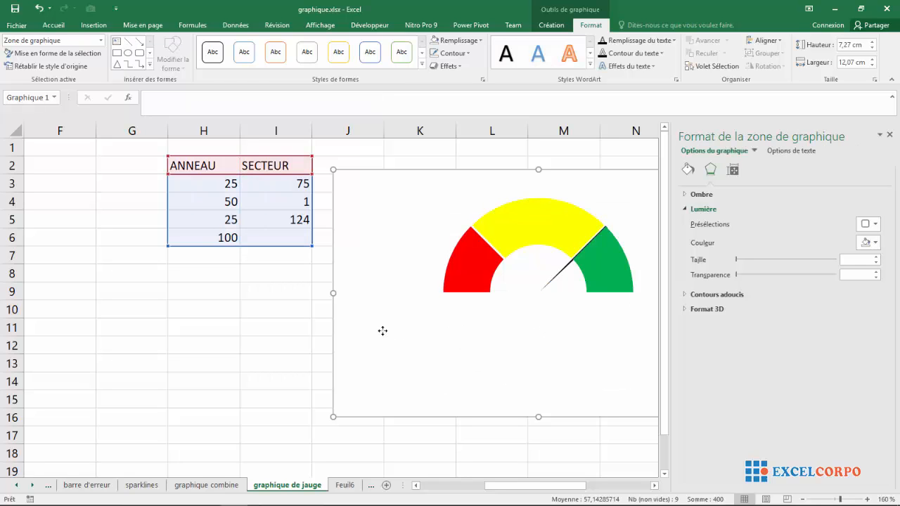
pyautogui.click(889, 134)
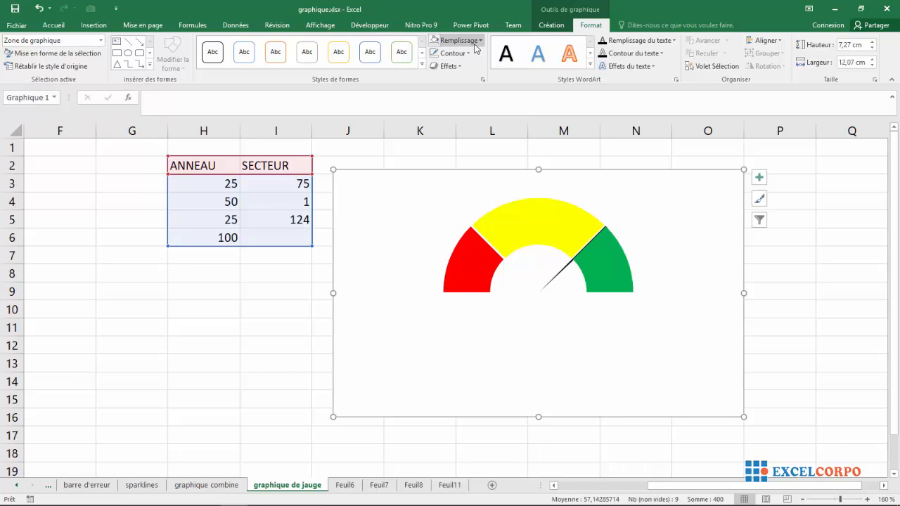
pyautogui.click(479, 41)
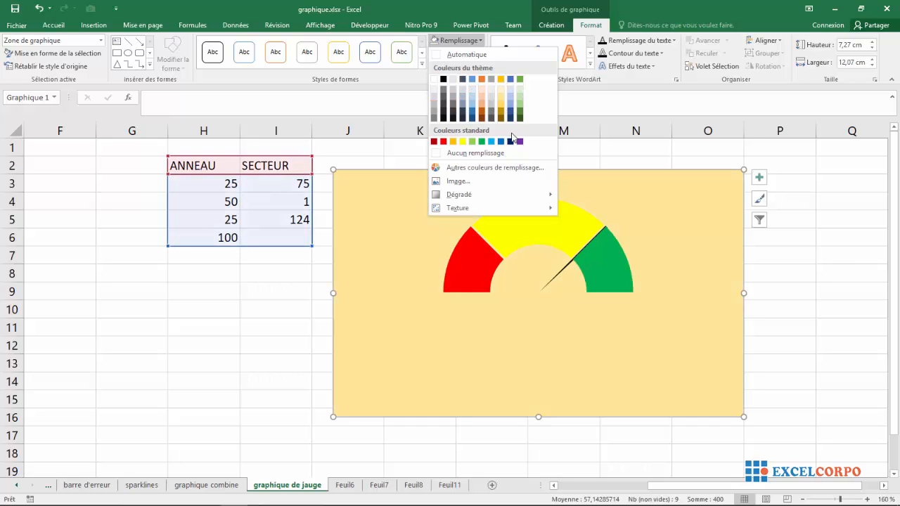
pyautogui.click(434, 79)
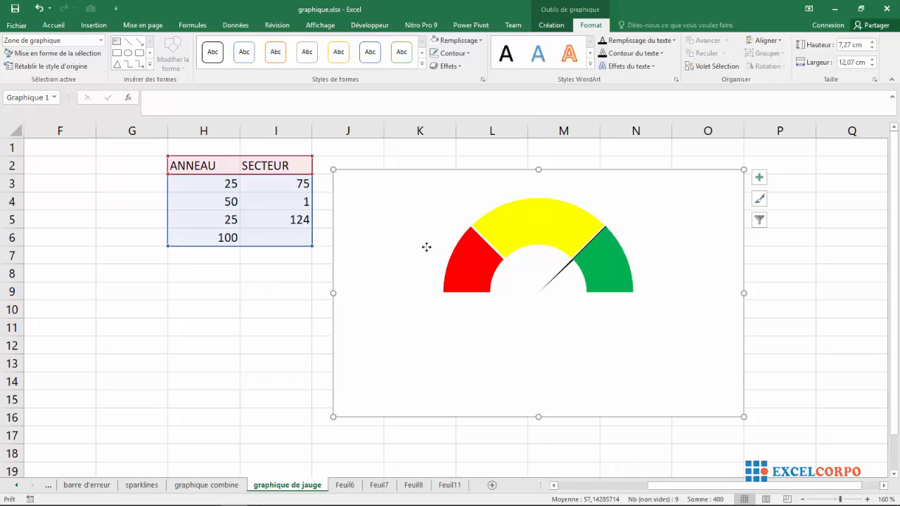
pyautogui.click(287, 261)
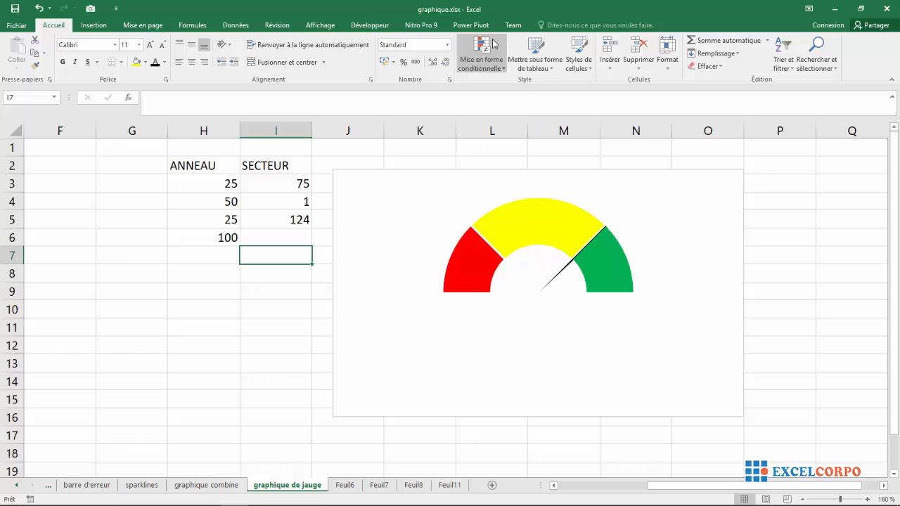
# Step: Insert a spin button form control beside the gauge, over the chart's lower corner around cells O11:P15
pyautogui.click(378, 26)
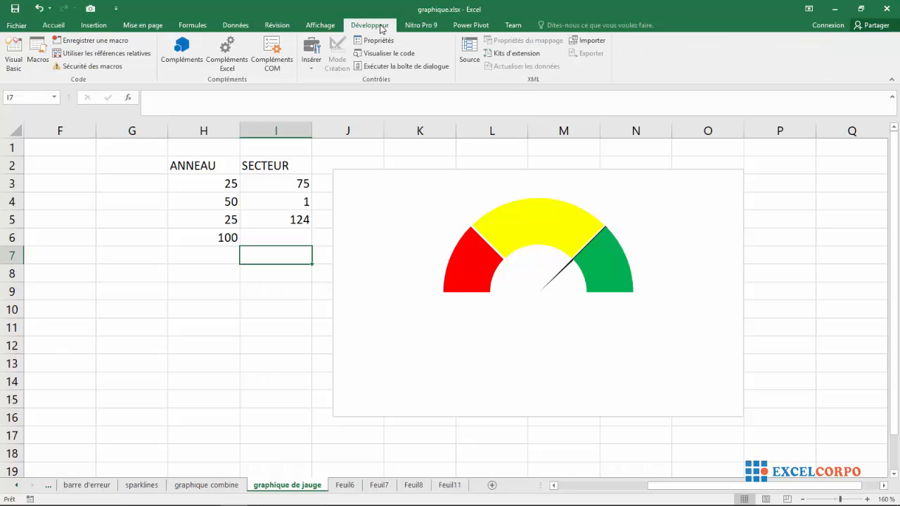
pyautogui.click(313, 65)
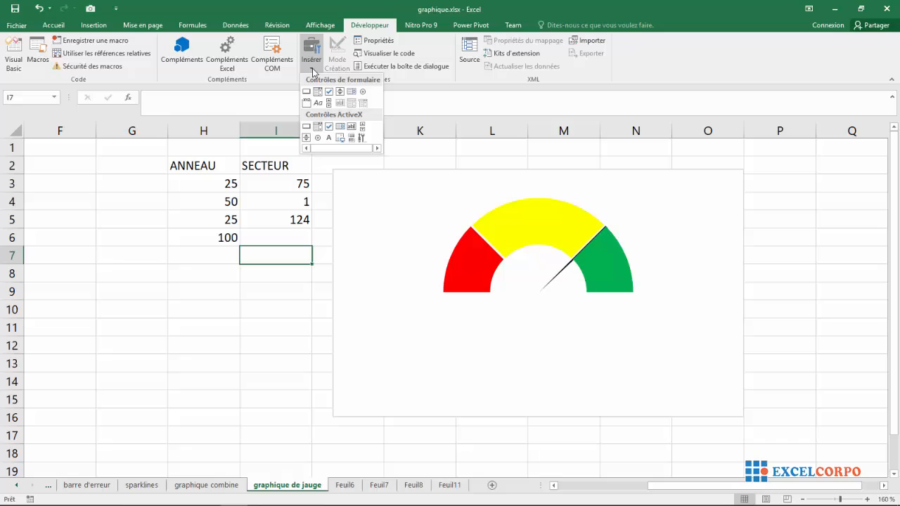
pyautogui.click(340, 92)
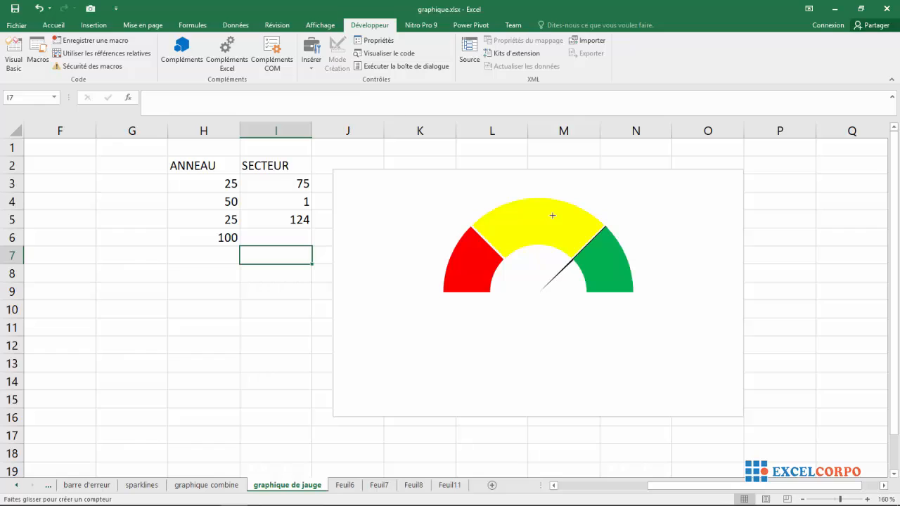
pyautogui.moveTo(717, 317); pyautogui.dragTo(804, 403)
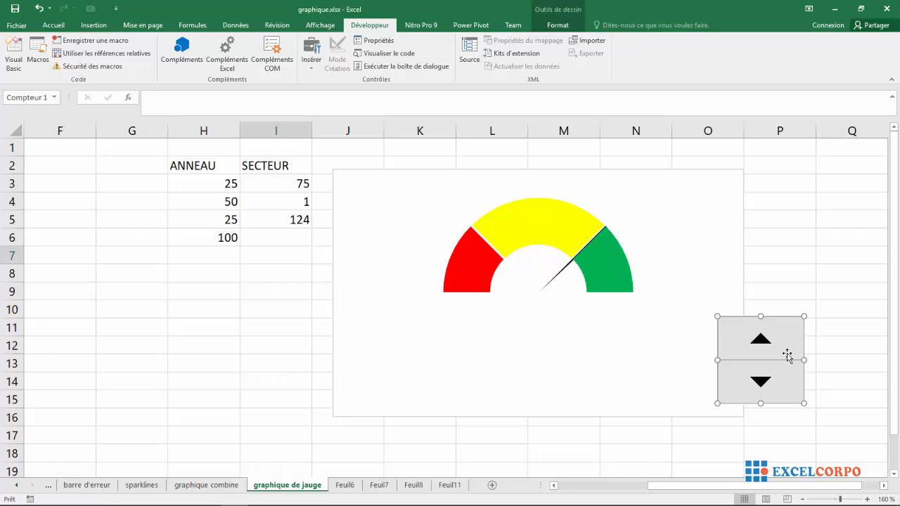
# Step: Move the spin button fully inside the chart below the green zone and shrink it to fit there
pyautogui.moveTo(780, 351); pyautogui.dragTo(713, 333)
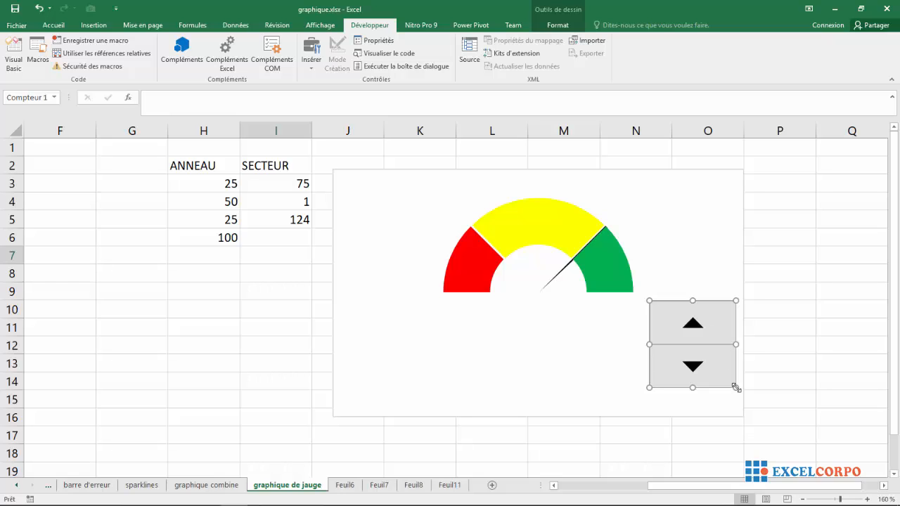
pyautogui.moveTo(735, 388); pyautogui.dragTo(712, 367)
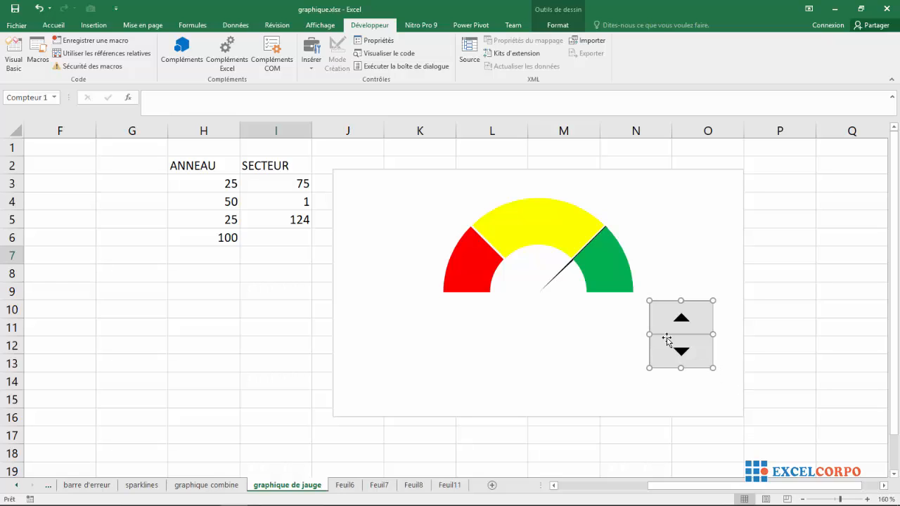
pyautogui.moveTo(648, 299); pyautogui.dragTo(658, 306)
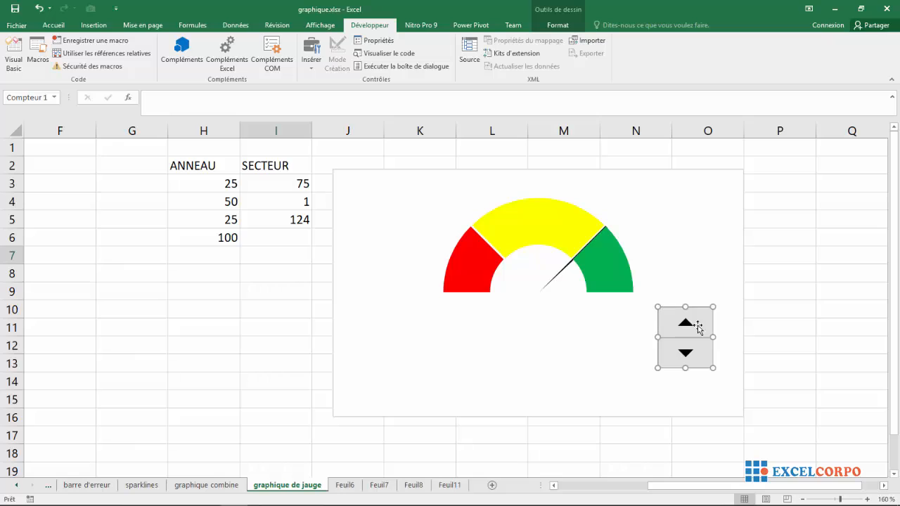
pyautogui.click(801, 323)
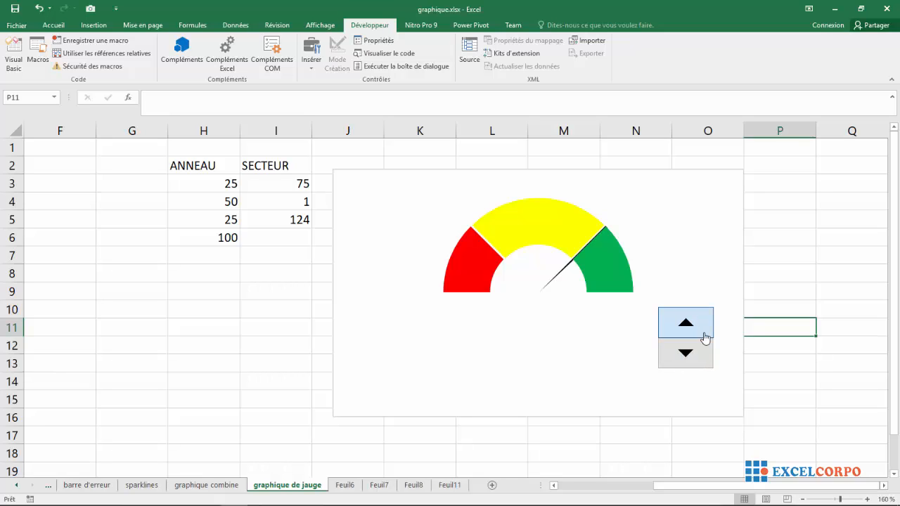
# Step: Link the spin button to cell $I$3, the first SECTEUR value, in its control format
pyautogui.rightClick(705, 338)
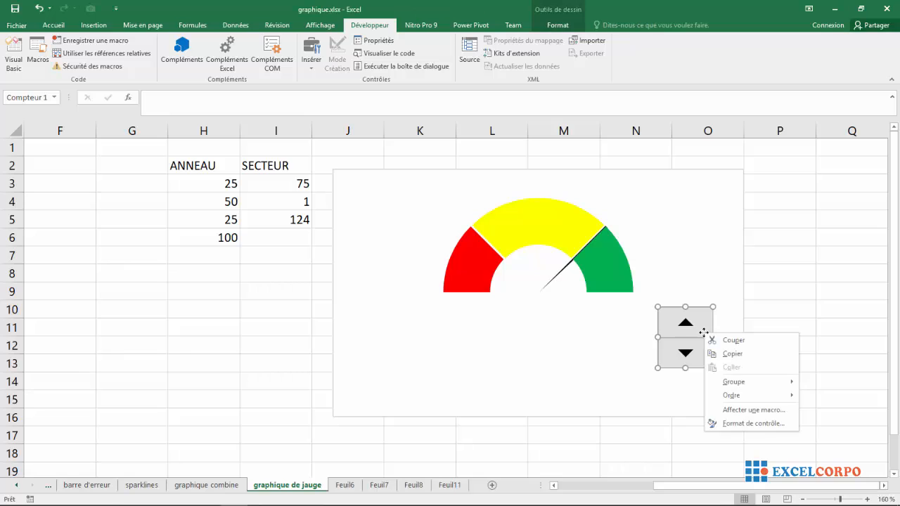
pyautogui.click(753, 424)
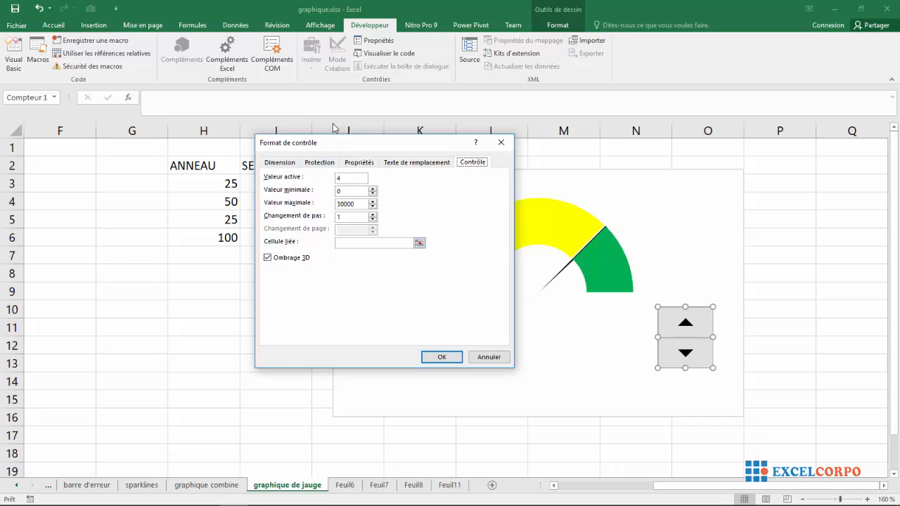
pyautogui.moveTo(345, 140); pyautogui.dragTo(439, 144)
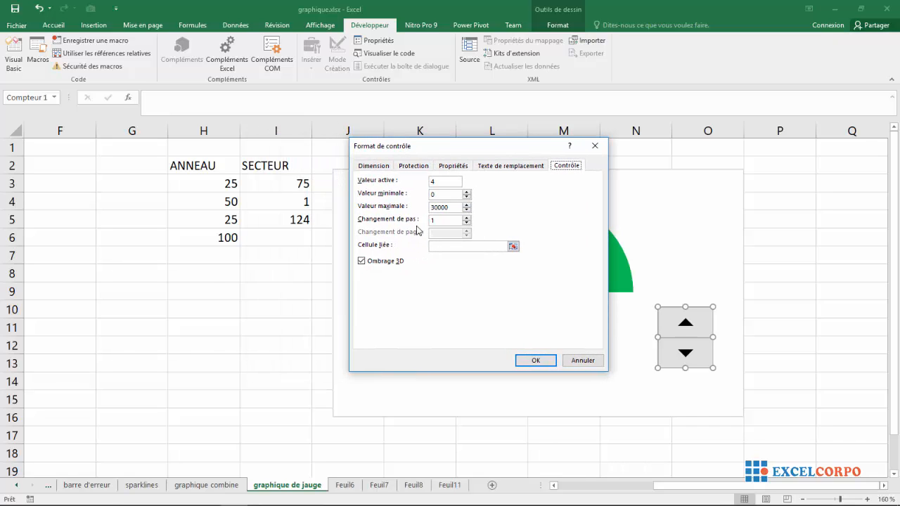
pyautogui.click(513, 246)
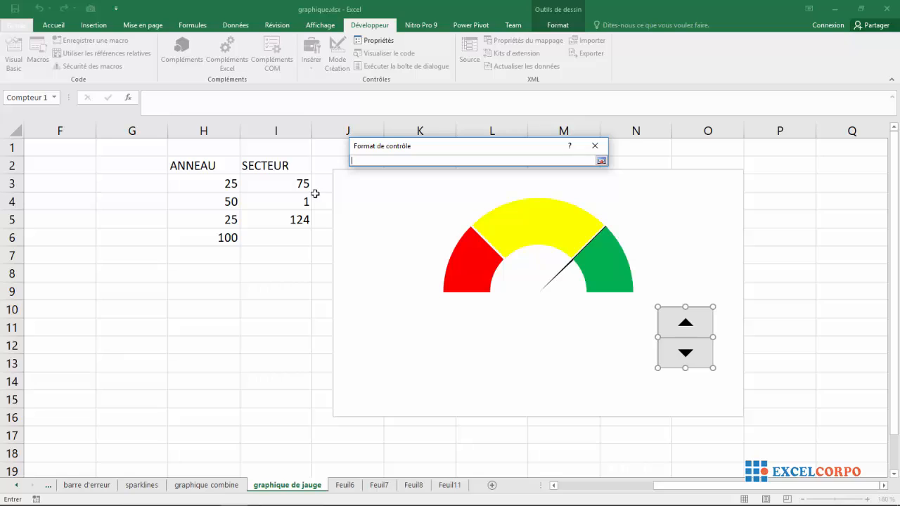
pyautogui.click(291, 183)
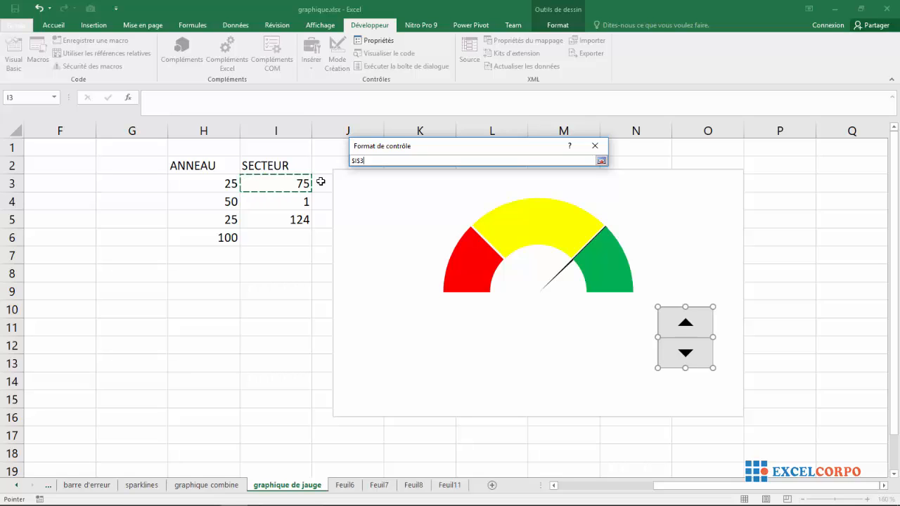
pyautogui.click(601, 161)
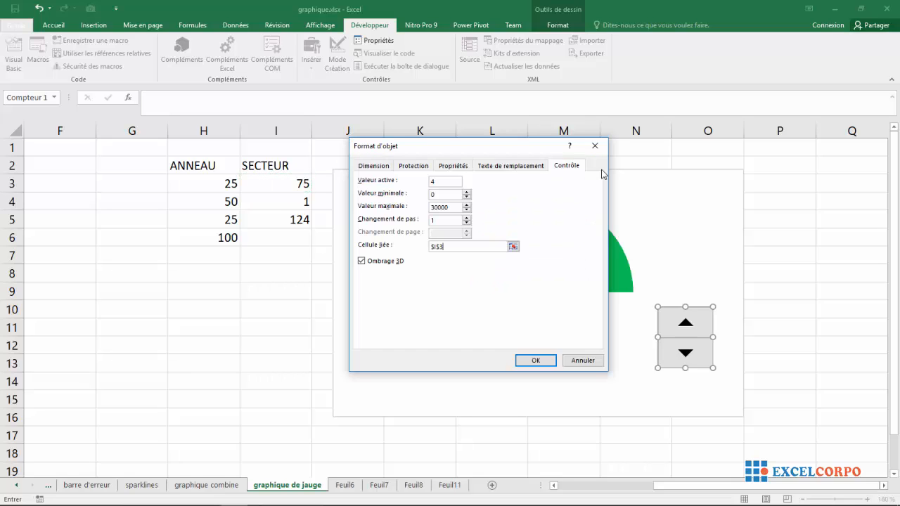
pyautogui.click(532, 361)
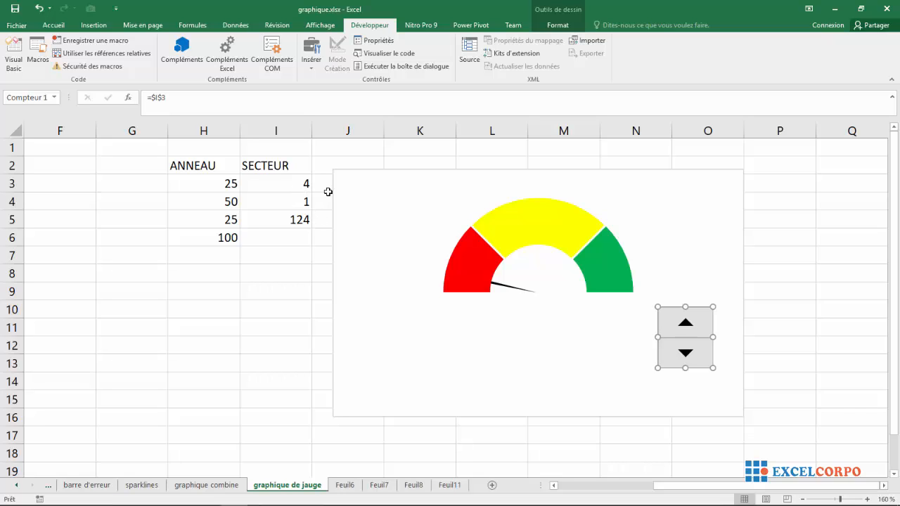
pyautogui.click(774, 345)
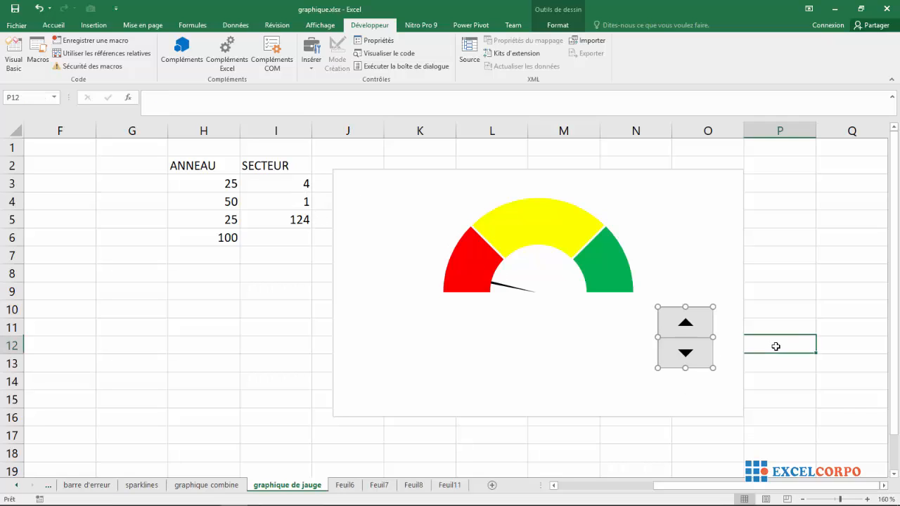
# Step: Test the spin button by lowering the linked value in I3 to 0
pyautogui.click(685, 352)
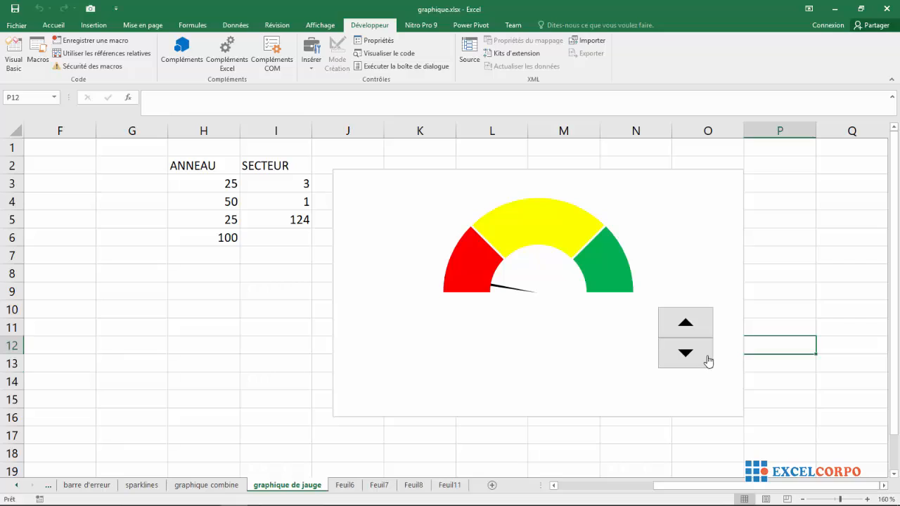
pyautogui.click(707, 364)
pyautogui.click(707, 336)
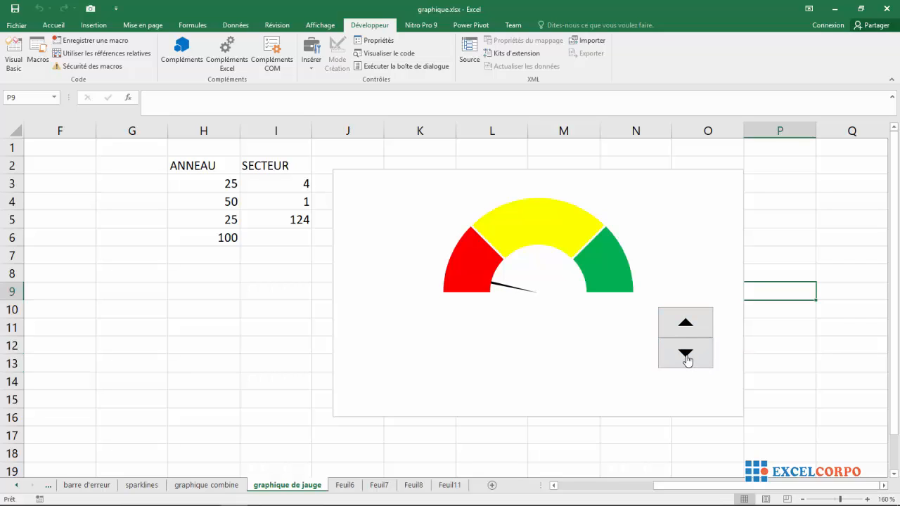
pyautogui.click(687, 359)
pyautogui.click(686, 359)
pyautogui.click(687, 359)
pyautogui.click(687, 359)
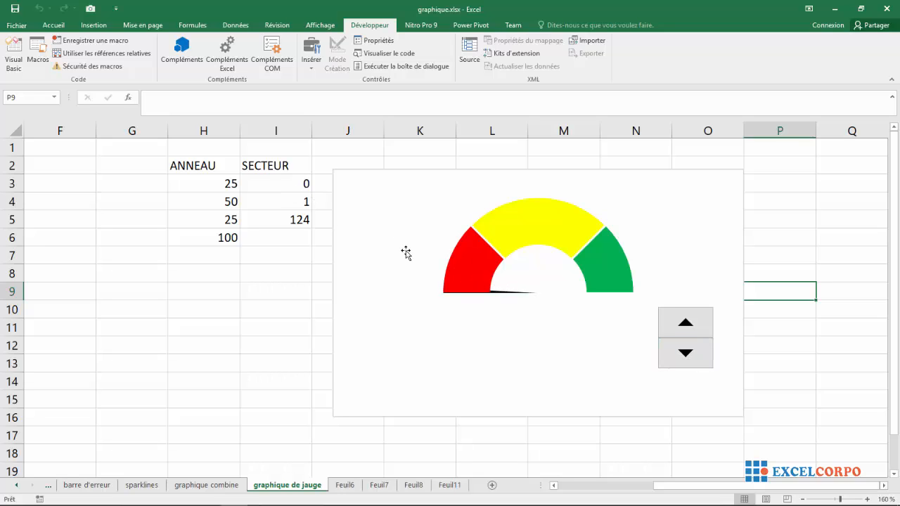
# Step: Raise the SECTEUR value in I3 to 75 with the spin button to sweep the needle across the gauge
pyautogui.click(286, 188)
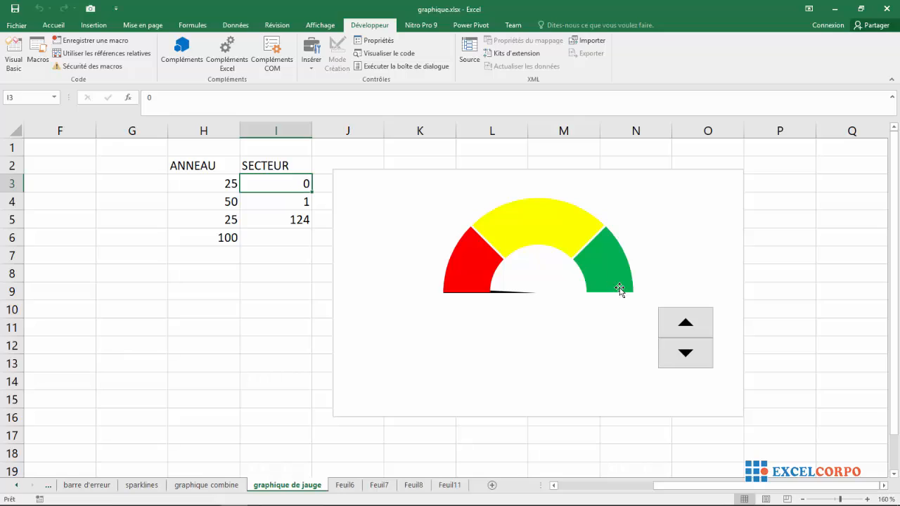
pyautogui.click(685, 322)
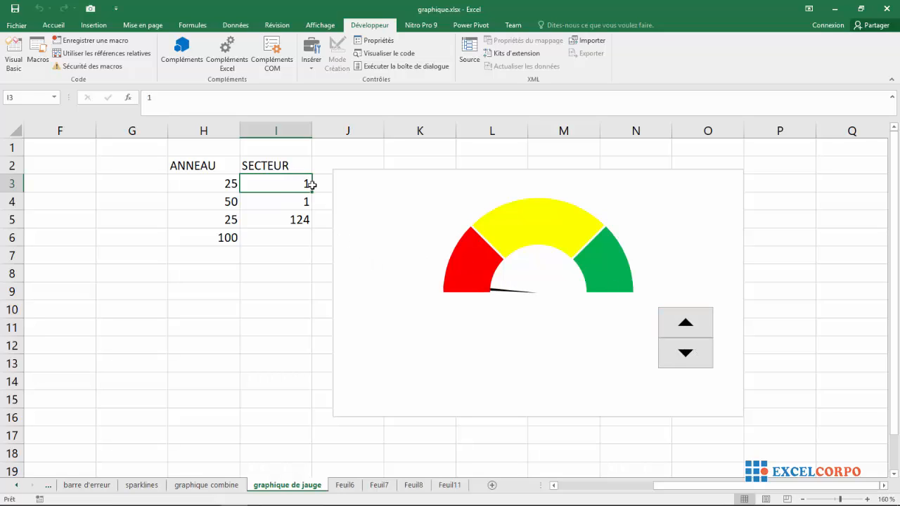
pyautogui.click(682, 320)
pyautogui.click(685, 324)
pyautogui.click(685, 325)
pyautogui.click(686, 325)
pyautogui.doubleClick(686, 325)
pyautogui.click(685, 325)
pyautogui.click(685, 325)
pyautogui.click(685, 325)
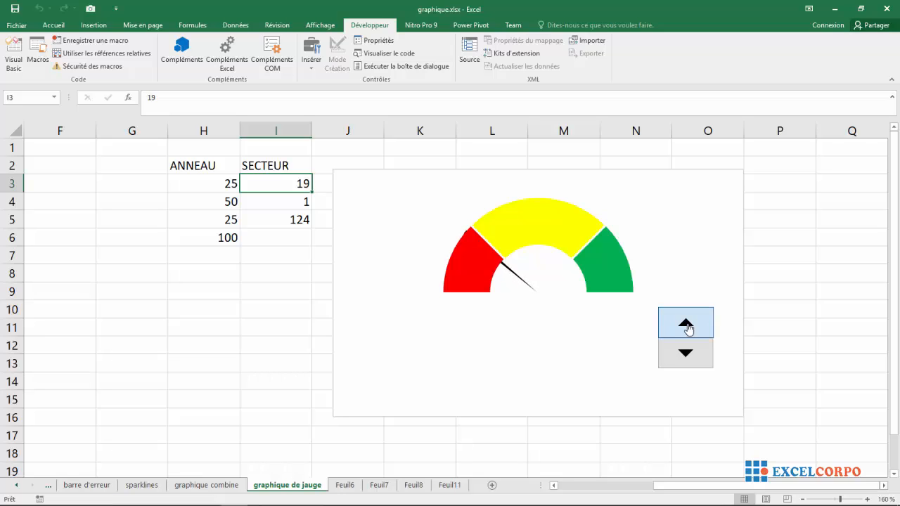
pyautogui.click(686, 324)
pyautogui.click(685, 324)
pyautogui.click(685, 324)
pyautogui.click(686, 325)
pyautogui.click(685, 325)
pyautogui.click(685, 325)
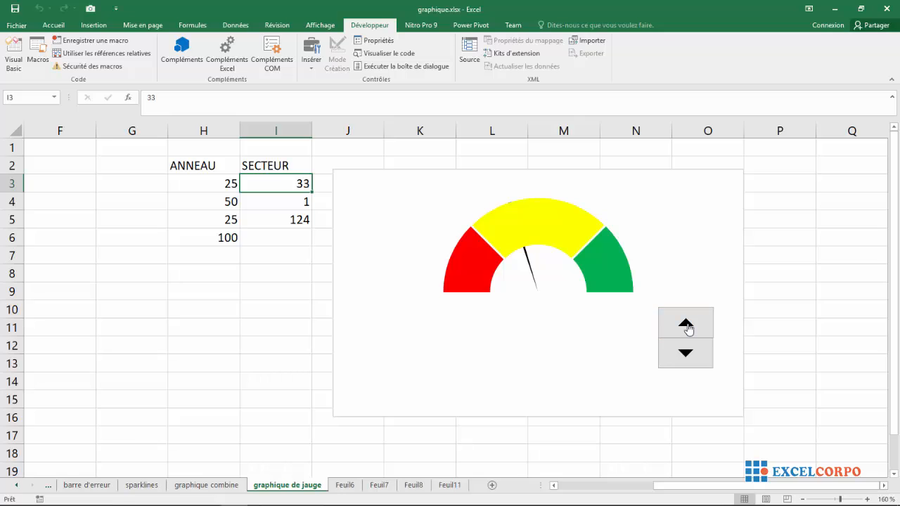
pyautogui.click(685, 325)
pyautogui.click(685, 325)
pyautogui.click(685, 324)
pyautogui.click(685, 325)
pyautogui.click(685, 324)
pyautogui.click(685, 325)
pyautogui.click(685, 324)
pyautogui.click(686, 325)
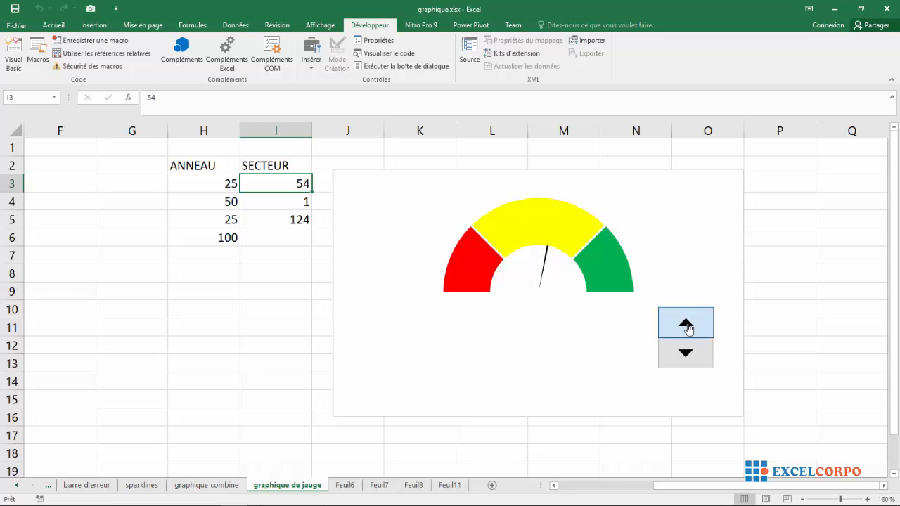
pyautogui.click(685, 324)
pyautogui.click(685, 324)
pyautogui.click(685, 325)
pyautogui.click(685, 324)
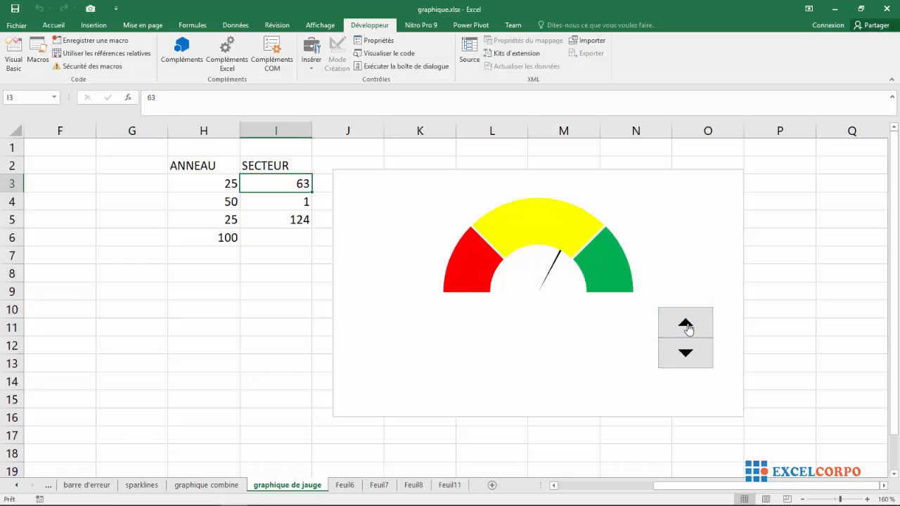
pyautogui.click(685, 325)
pyautogui.click(685, 324)
pyautogui.click(686, 325)
pyautogui.click(685, 324)
pyautogui.click(685, 325)
pyautogui.click(685, 325)
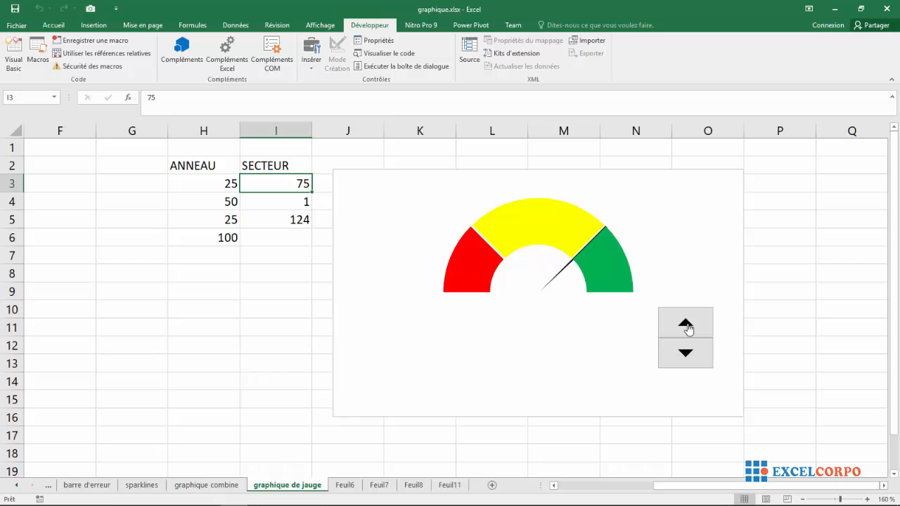
# Step: Test the needle around the yellow-green boundary by lowering I3 to 72 with the spin button and raising it to 76
pyautogui.click(686, 353)
pyautogui.click(687, 355)
pyautogui.click(686, 354)
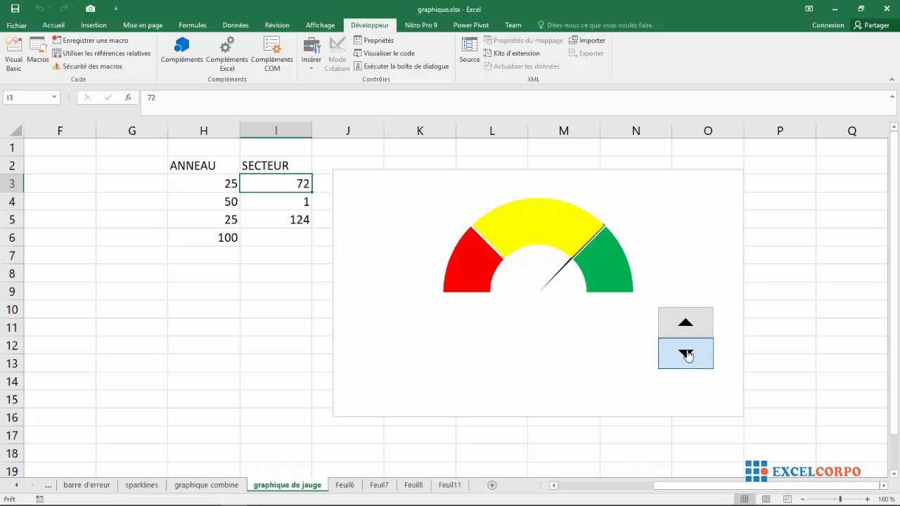
pyautogui.click(684, 332)
pyautogui.click(686, 331)
pyautogui.click(686, 332)
pyautogui.click(685, 331)
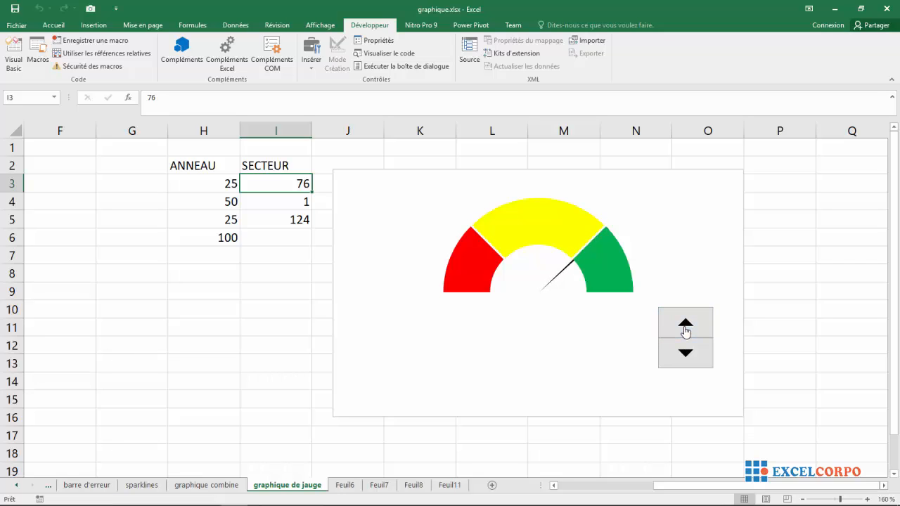
# Step: Swing the needle back and forth with the spin button, finishing with I3 at 81 in the green zone
pyautogui.click(683, 361)
pyautogui.click(684, 361)
pyautogui.click(684, 361)
pyautogui.click(685, 361)
pyautogui.click(685, 361)
pyautogui.click(685, 361)
pyautogui.click(684, 329)
pyautogui.click(684, 329)
pyautogui.click(684, 327)
pyautogui.click(683, 328)
pyautogui.click(684, 328)
pyautogui.click(684, 327)
pyautogui.click(683, 327)
pyautogui.click(683, 328)
pyautogui.click(683, 327)
pyautogui.click(683, 327)
pyautogui.click(683, 327)
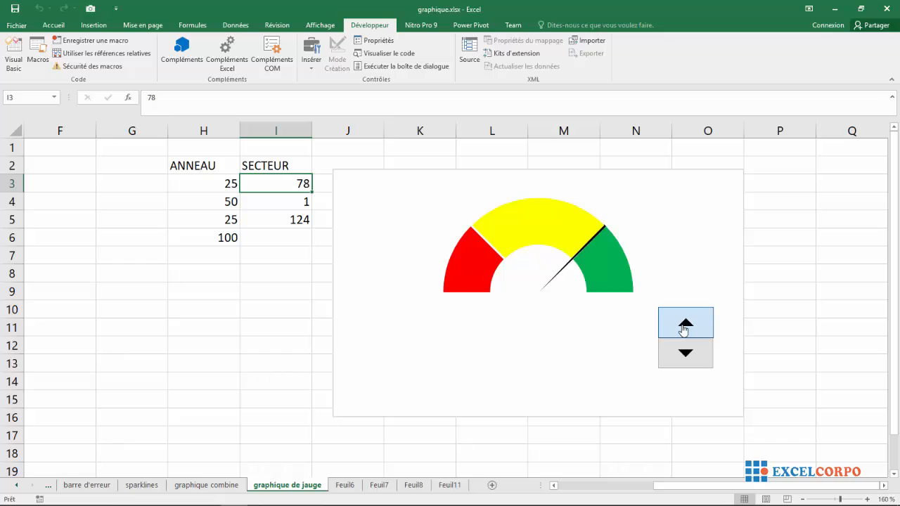
pyautogui.click(684, 328)
pyautogui.click(683, 327)
pyautogui.click(683, 327)
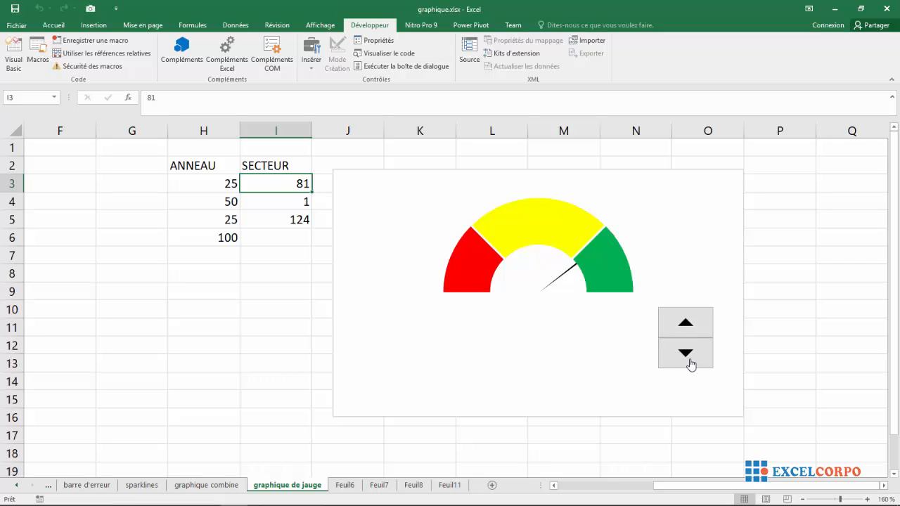
# Step: Bring I3 down to 76 with the spin button and select the last SECTEUR value in I5
pyautogui.click(686, 357)
pyautogui.click(686, 357)
pyautogui.click(686, 357)
pyautogui.click(686, 357)
pyautogui.click(686, 357)
pyautogui.click(686, 357)
pyautogui.click(685, 336)
pyautogui.click(297, 221)
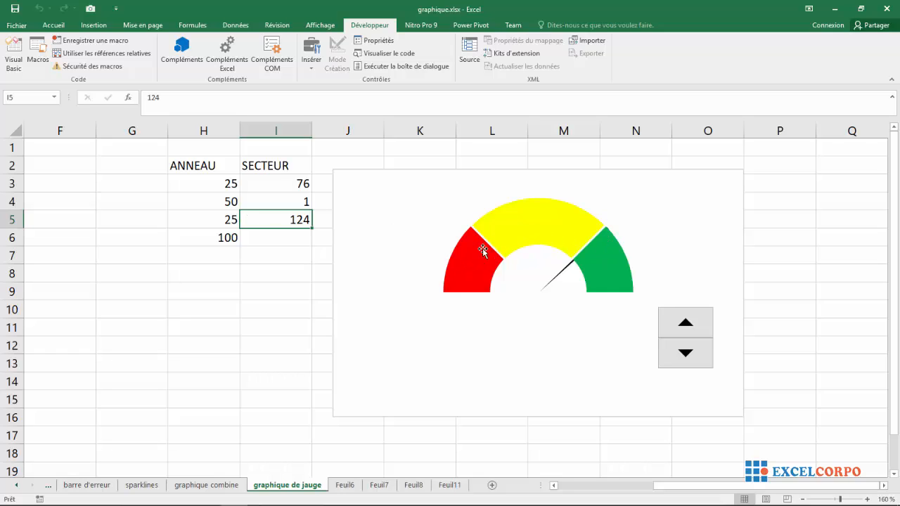
pyautogui.moveTo(538, 230)
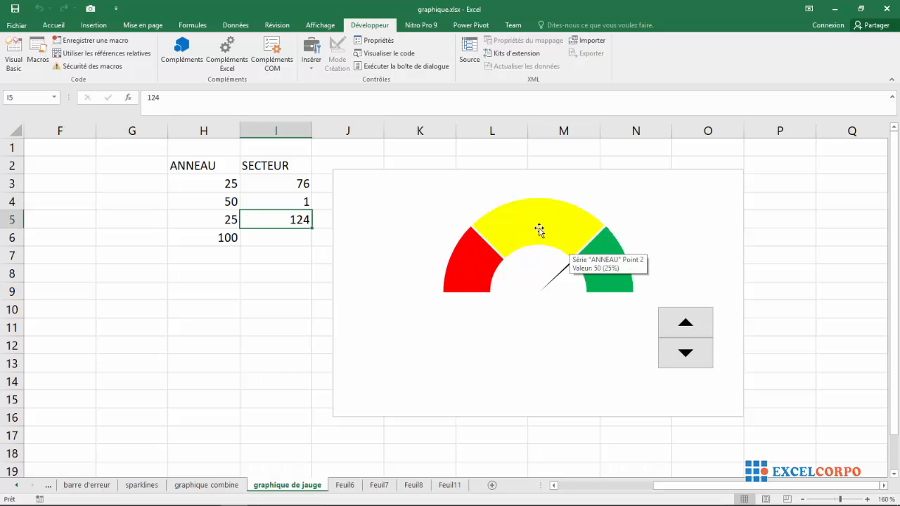